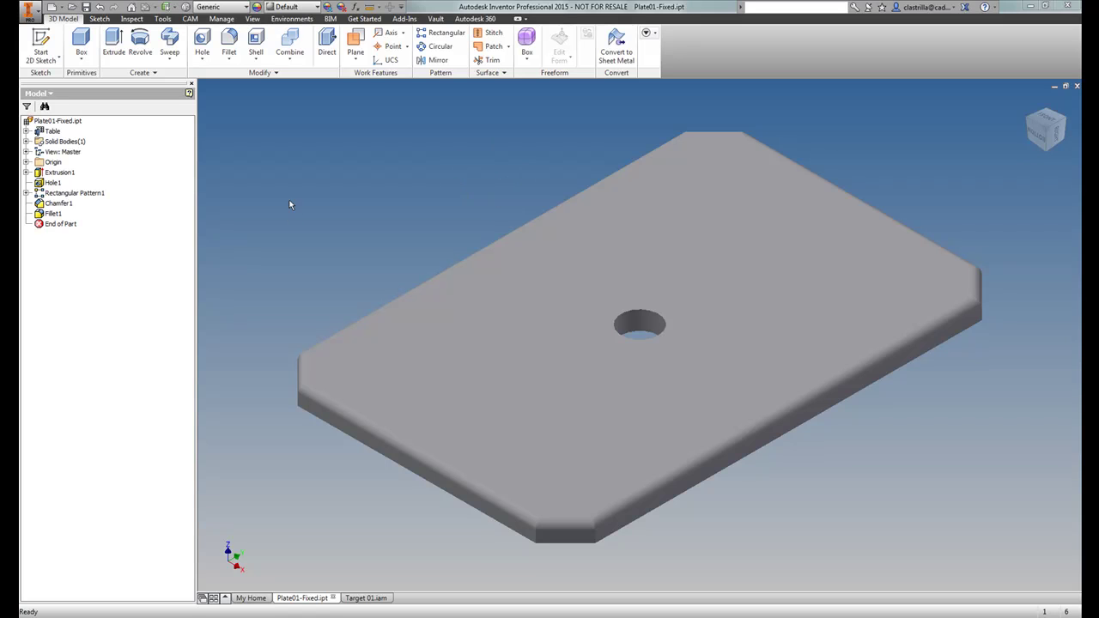
- Activate the 1x2, 2x1 and 2x2 iPart members in turn, ending on 1 col x 1 row
click(27, 130)
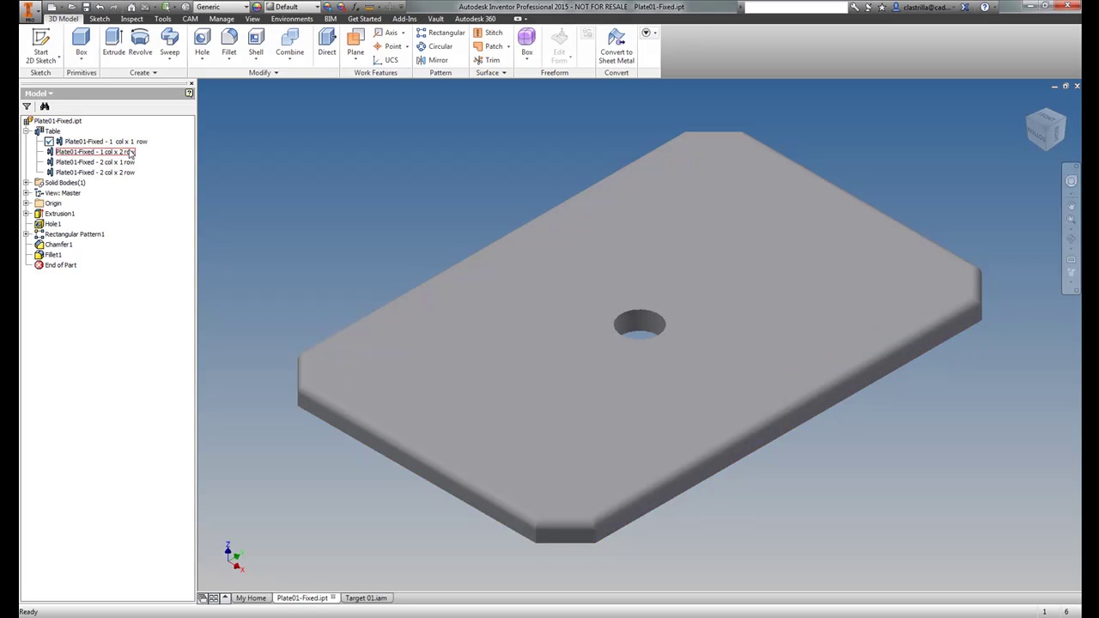
click(130, 152)
double_click(130, 152)
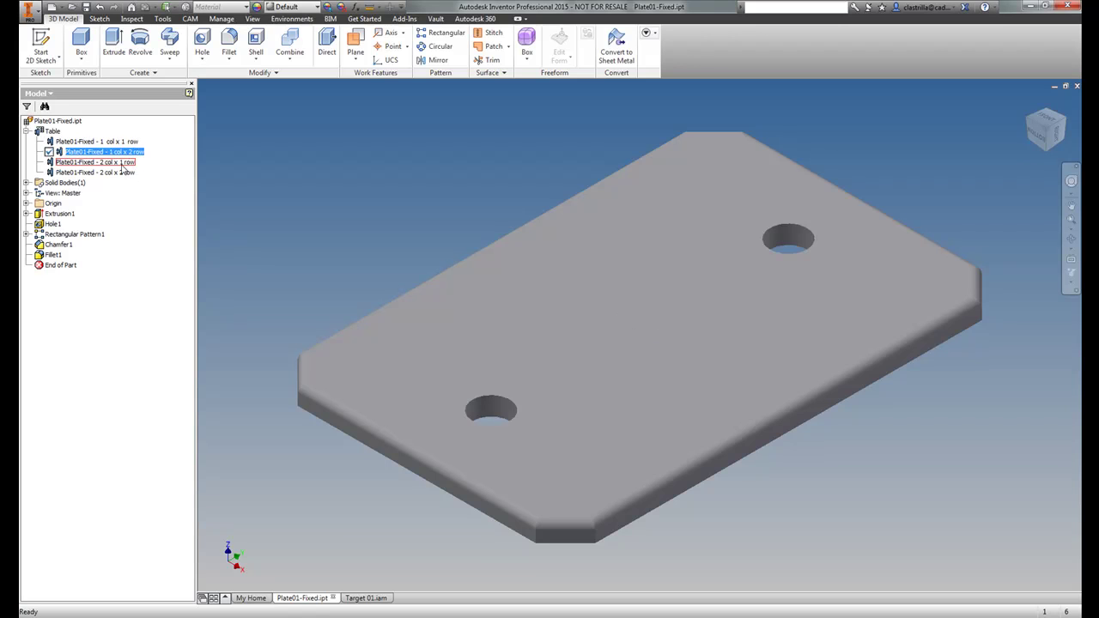
double_click(125, 163)
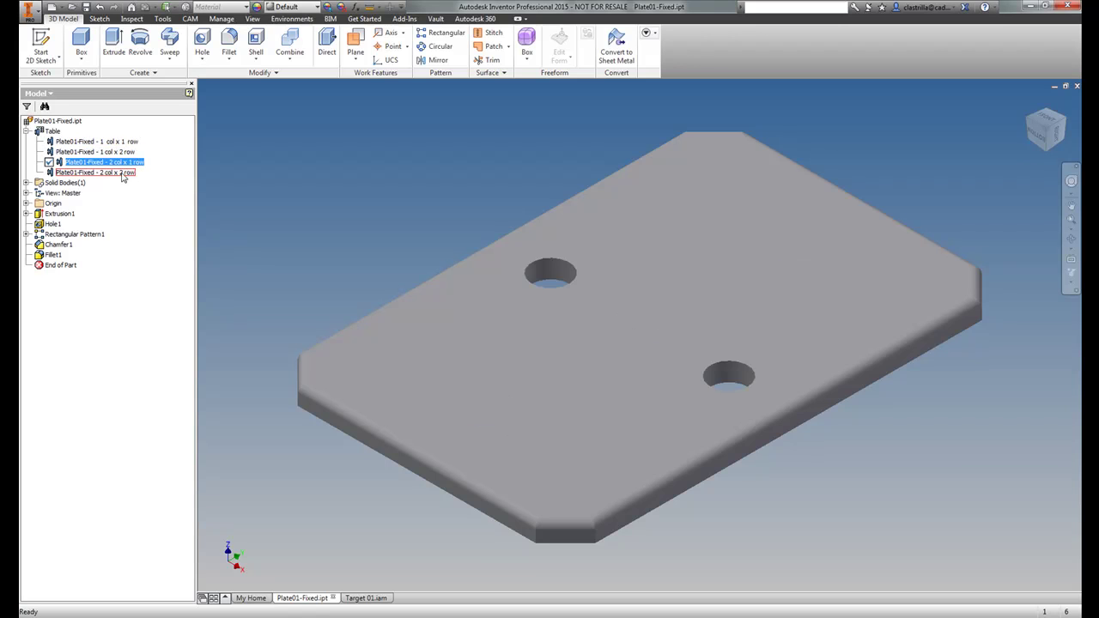
double_click(123, 173)
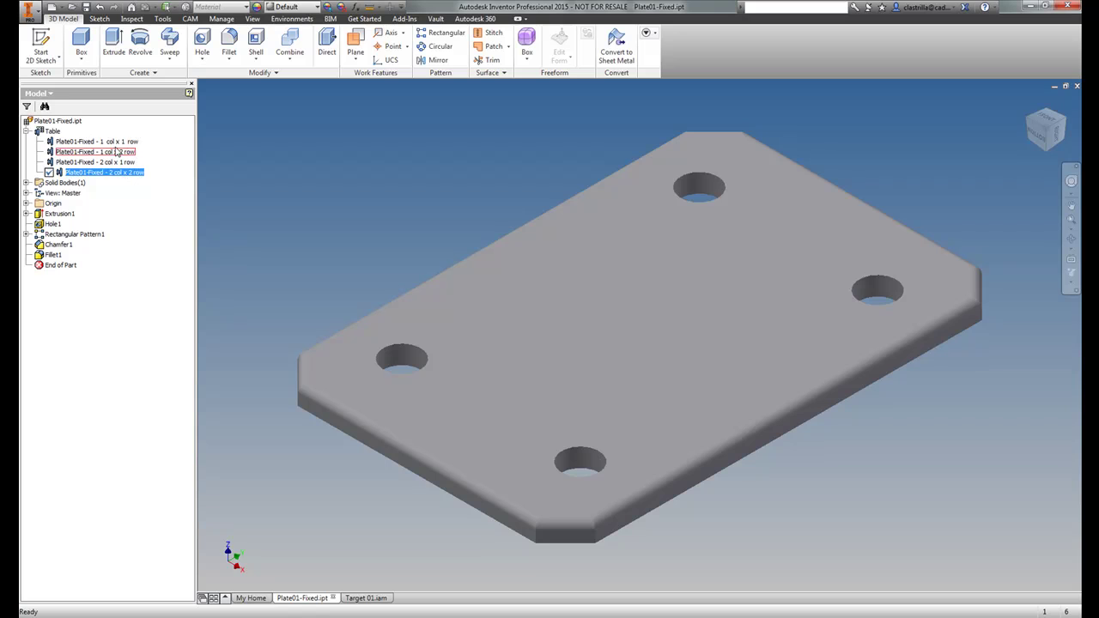
double_click(110, 142)
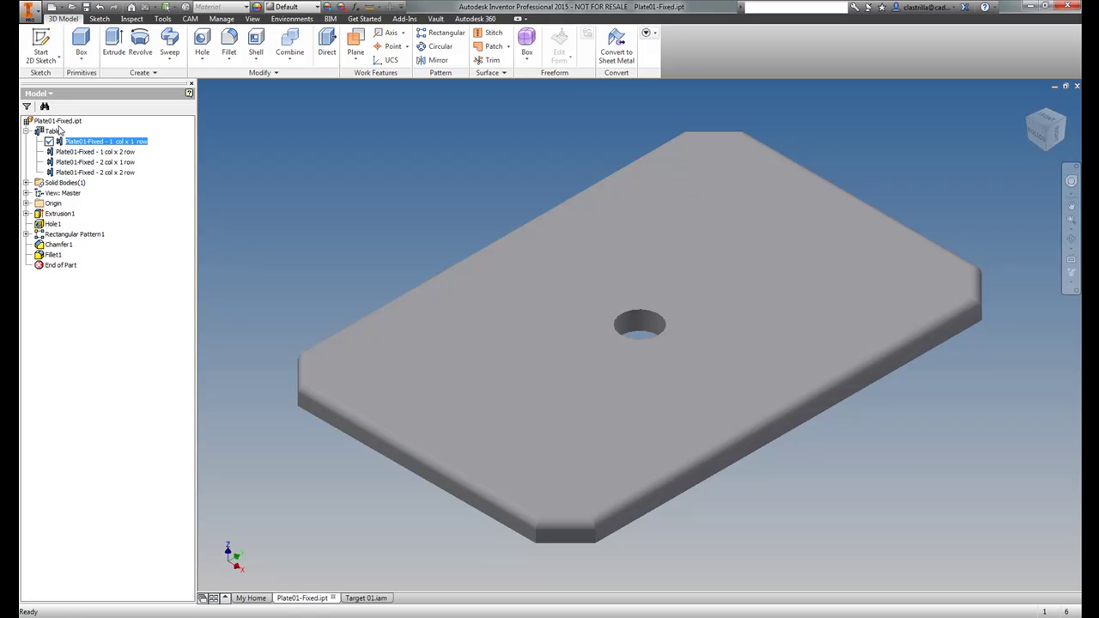
- Show the Target 01 assembly zoomed in, then bring Vault forward
click(366, 597)
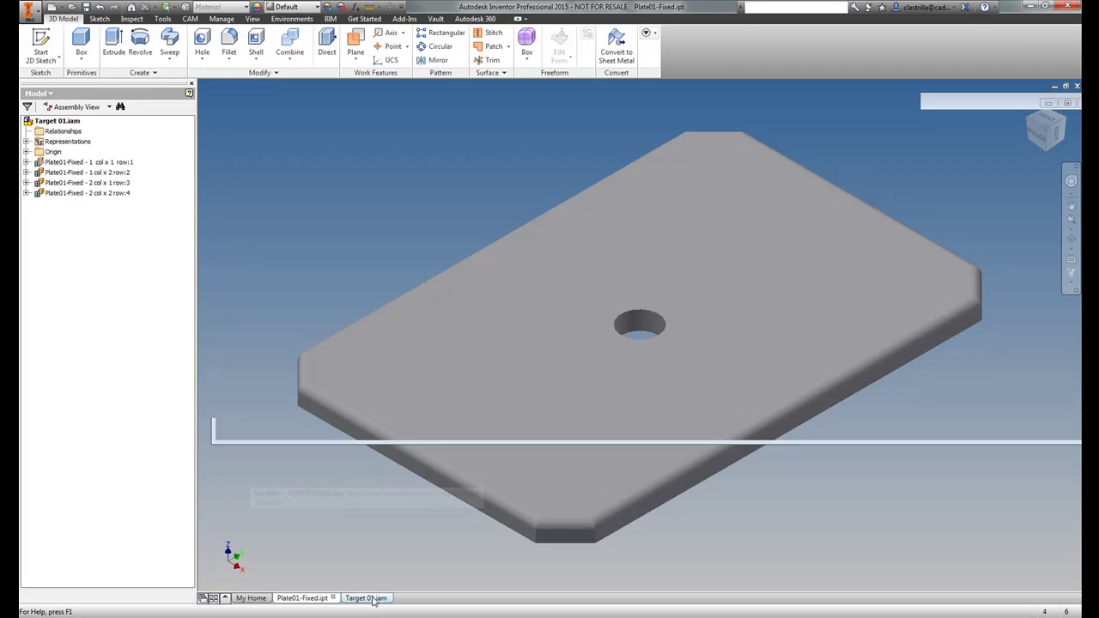
scroll(577, 319, up, 3)
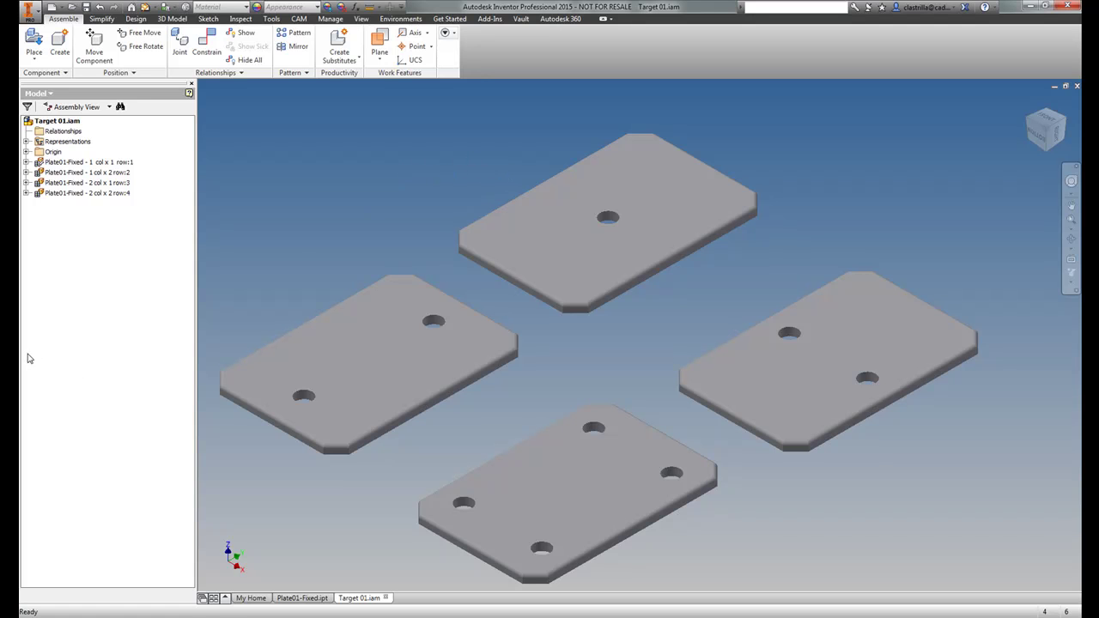
key(alt+Tab)
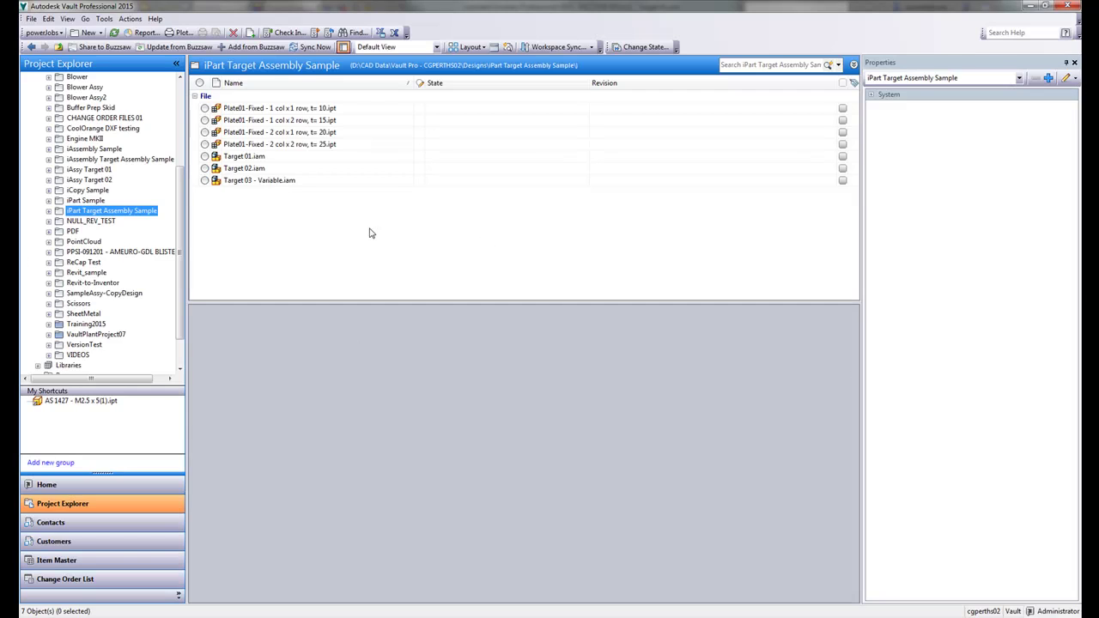
- List what Target 01.iam uses and inspect each of its four plate member rows
click(266, 158)
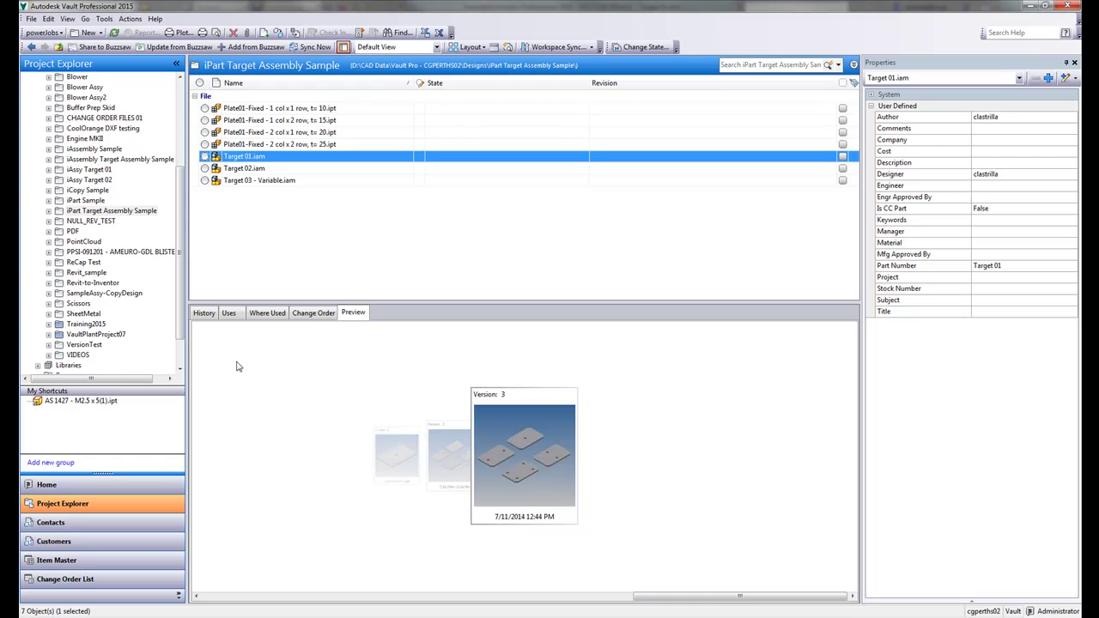
click(229, 314)
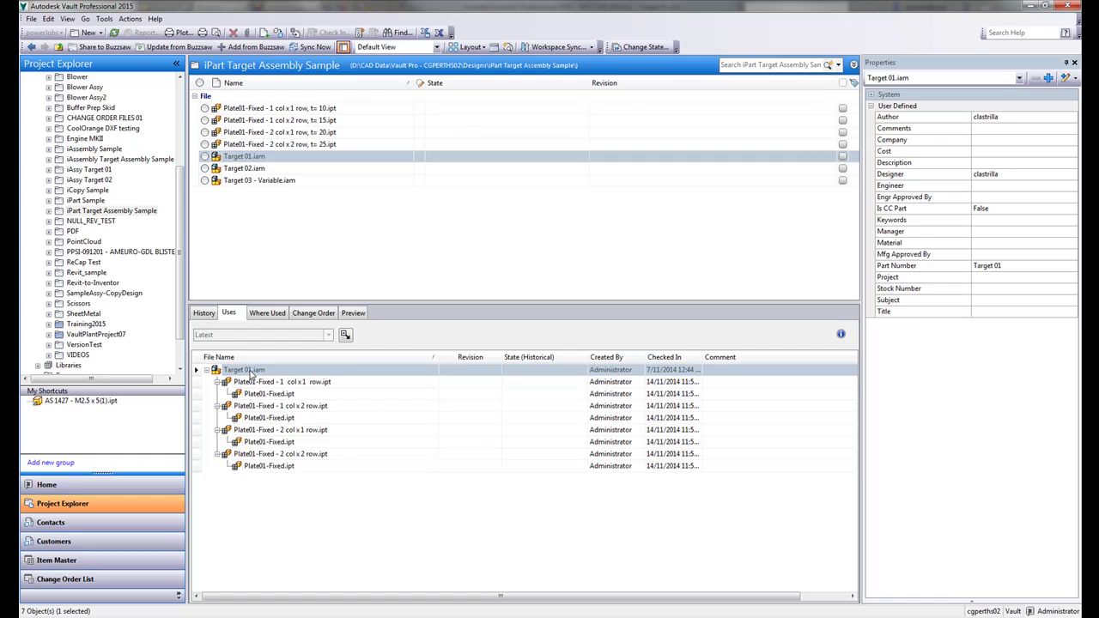
click(305, 383)
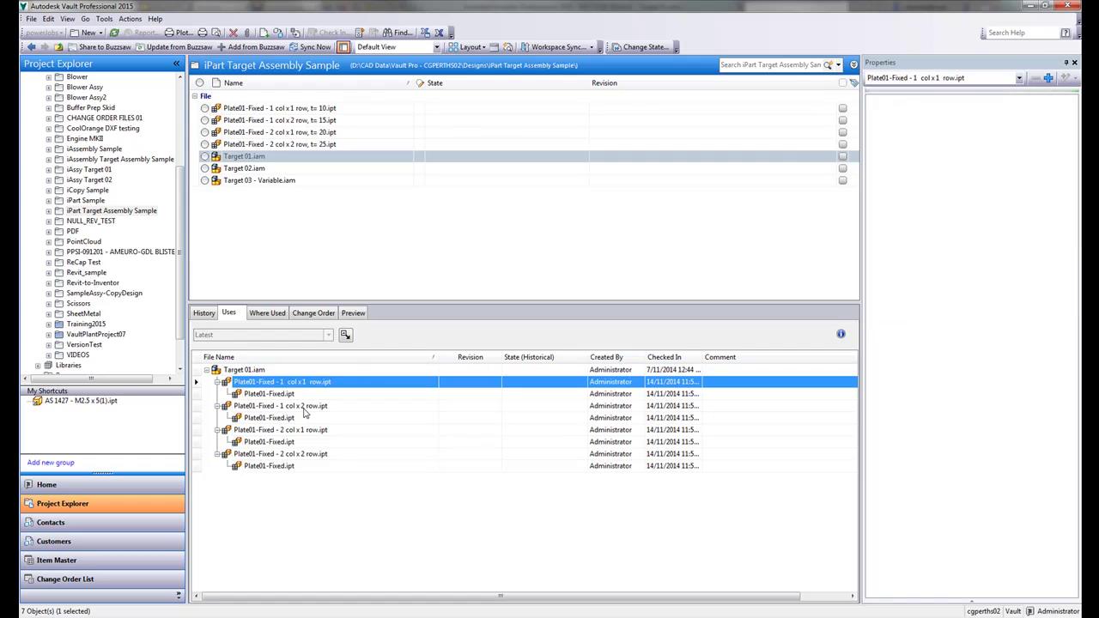
click(306, 407)
click(308, 430)
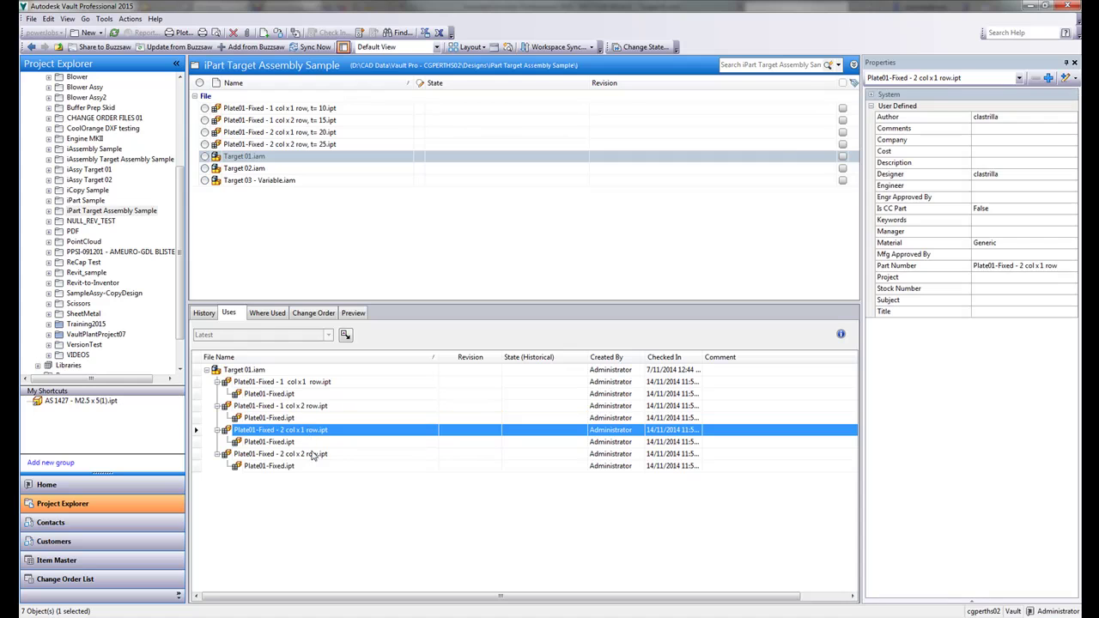
click(312, 457)
click(304, 384)
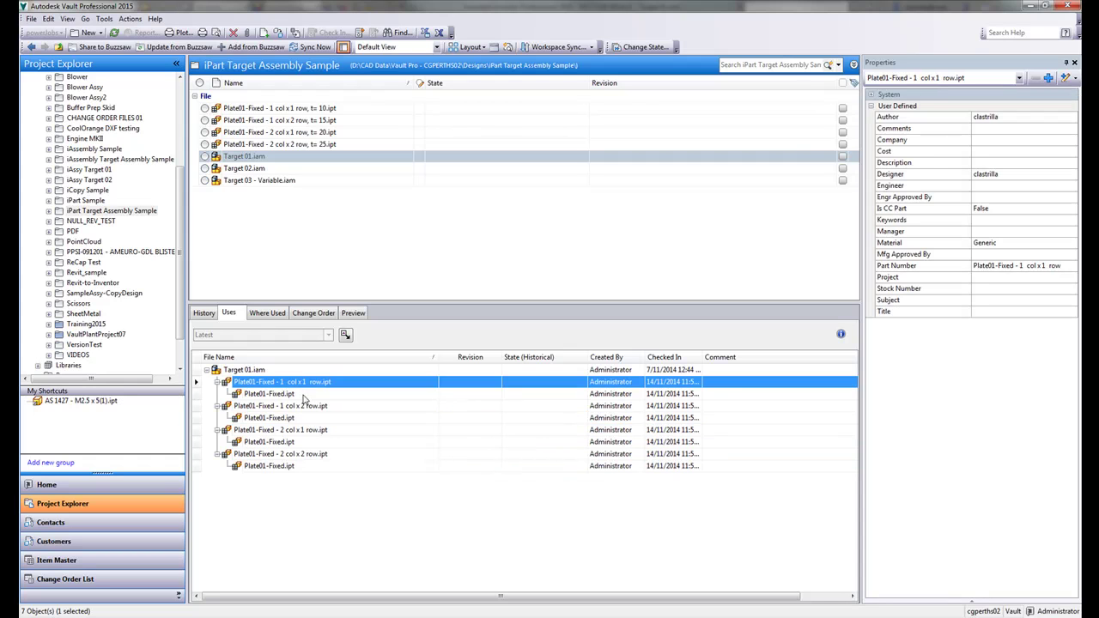
click(302, 408)
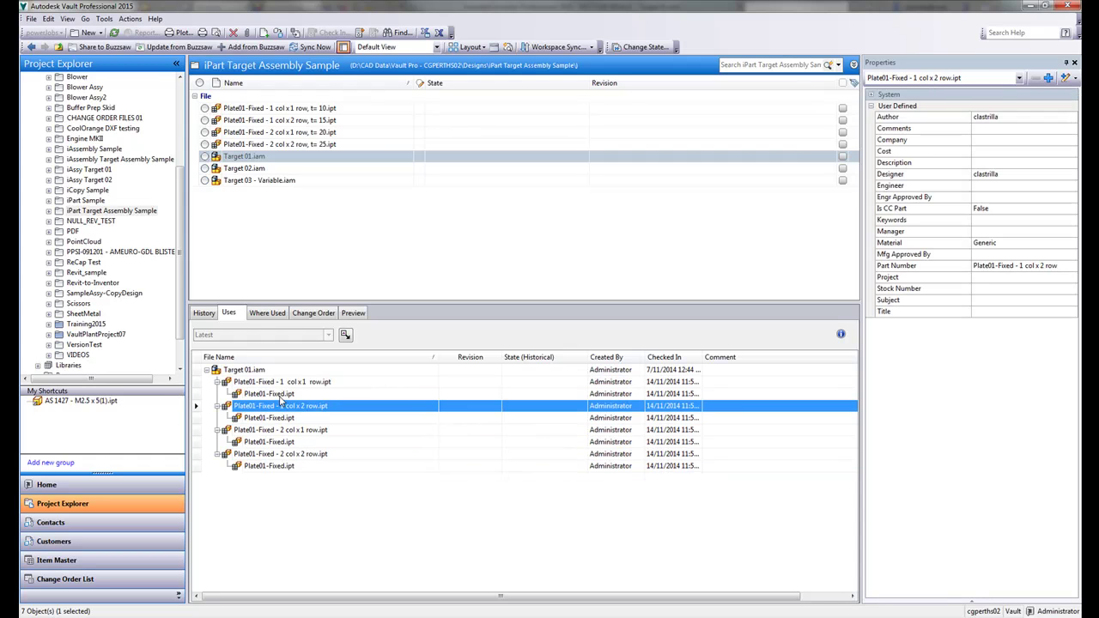
- Inspect the Plate01-Fixed.ipt factory under each member and review the properties
click(280, 394)
click(284, 418)
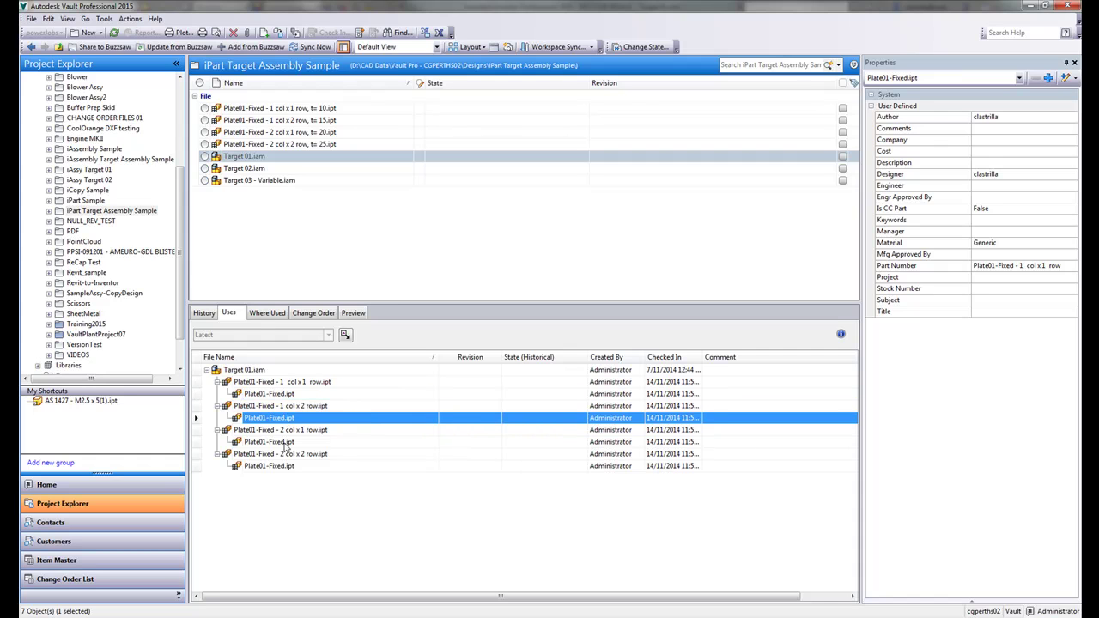
click(286, 442)
click(280, 466)
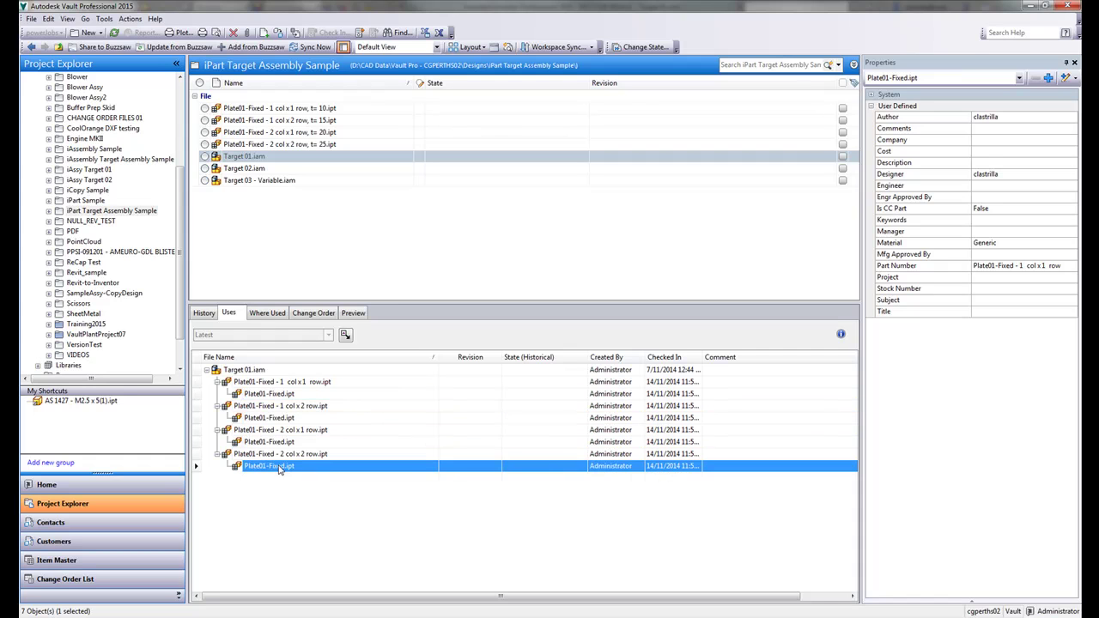
click(255, 371)
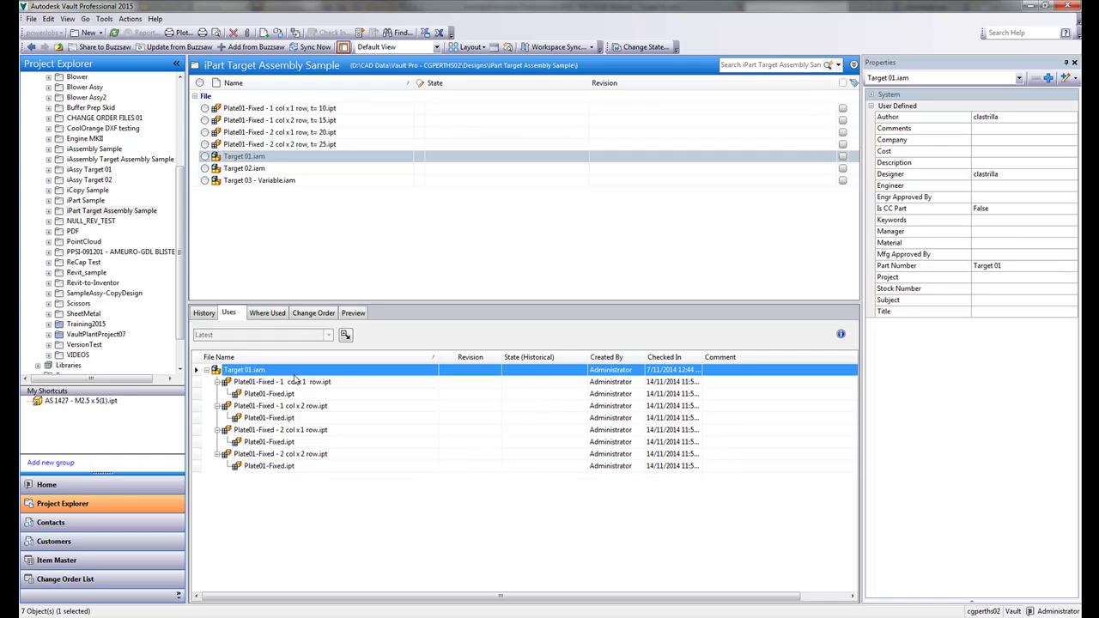
click(283, 382)
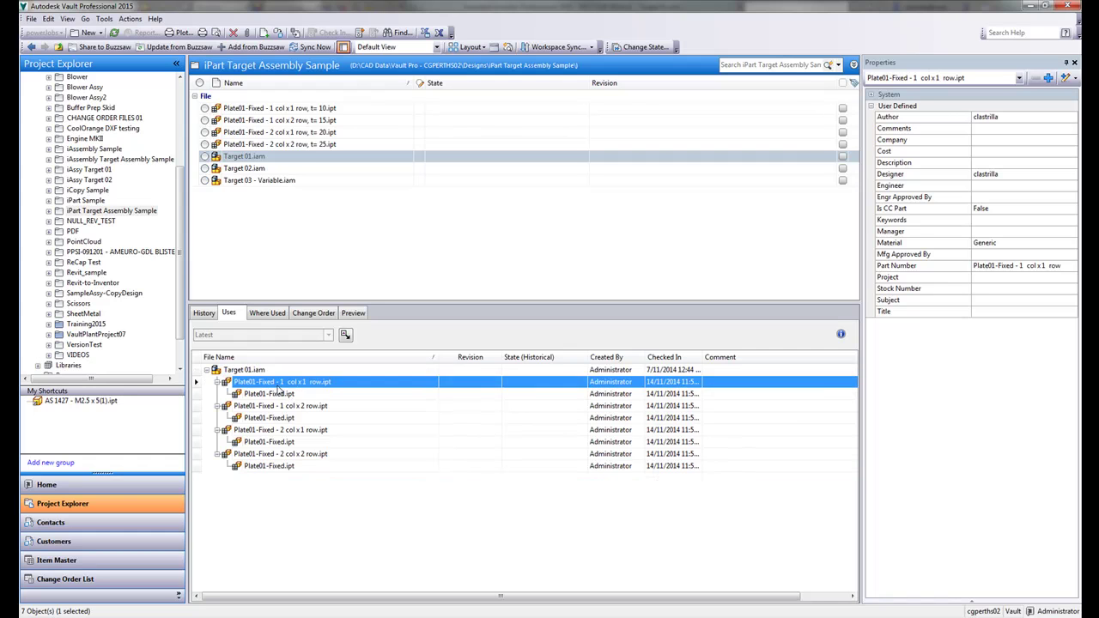
click(289, 394)
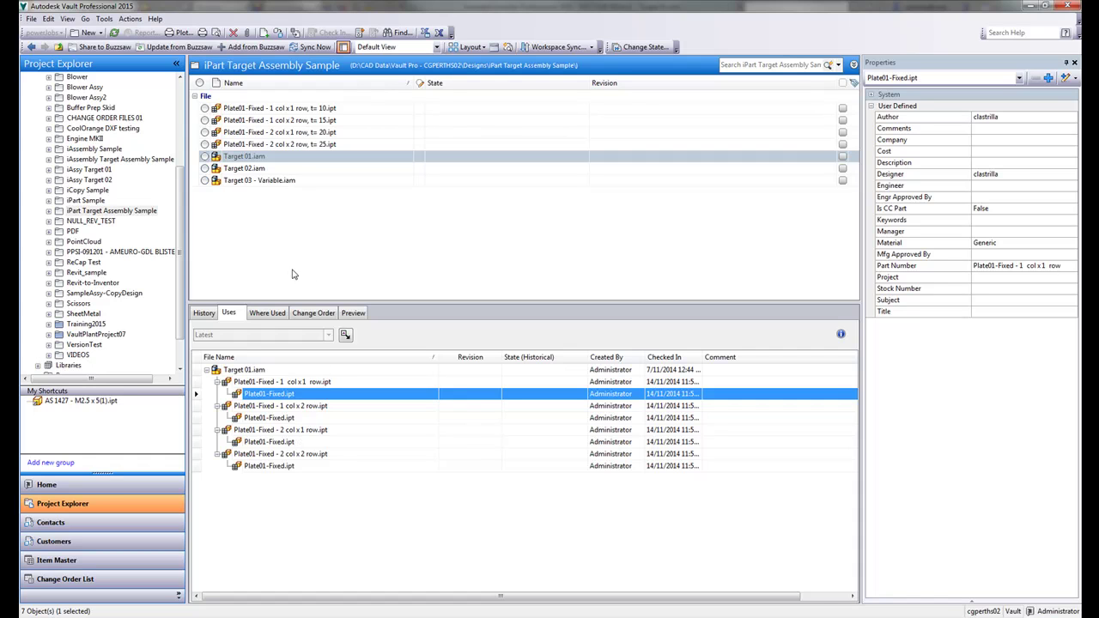
click(249, 157)
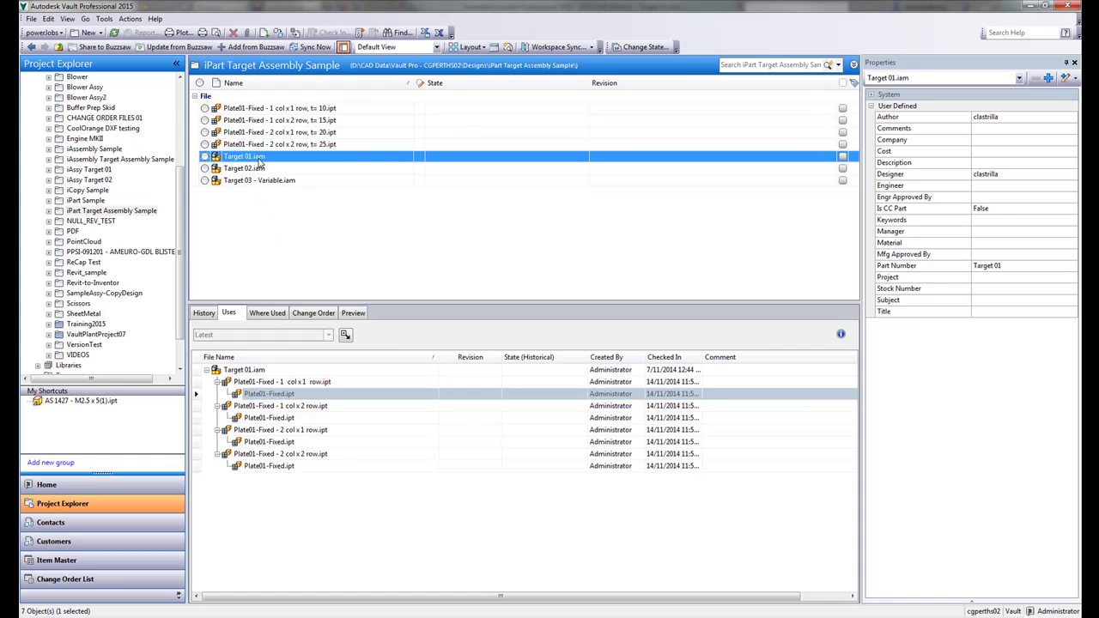
- Copy-design Target 01.iam into a new 'iPart Target Assy 02' folder and widen File Name
right_click(260, 162)
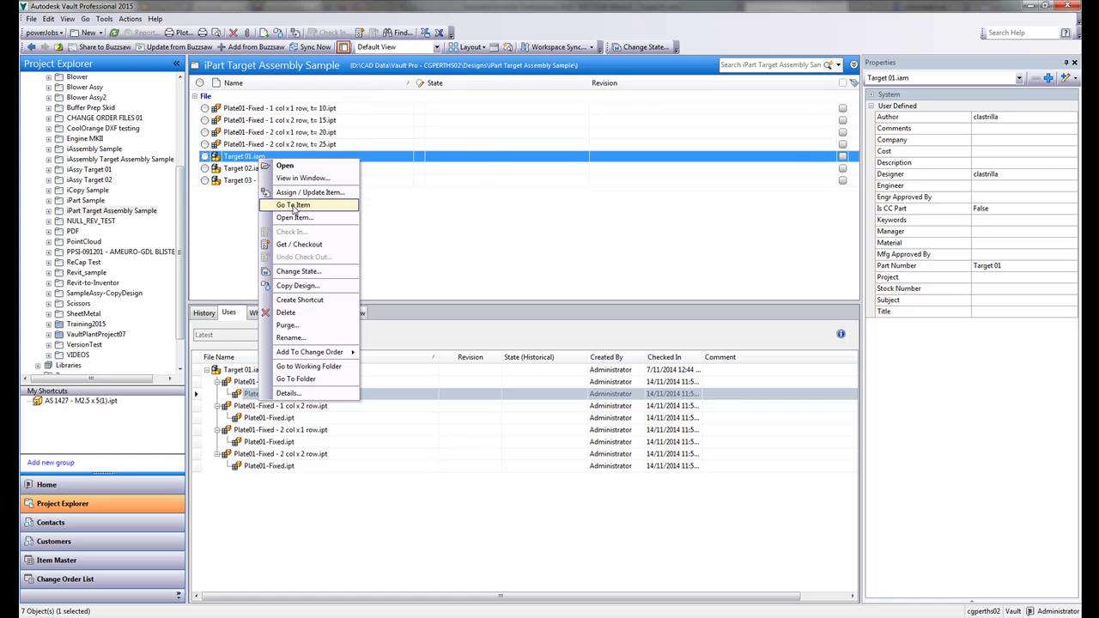
click(298, 284)
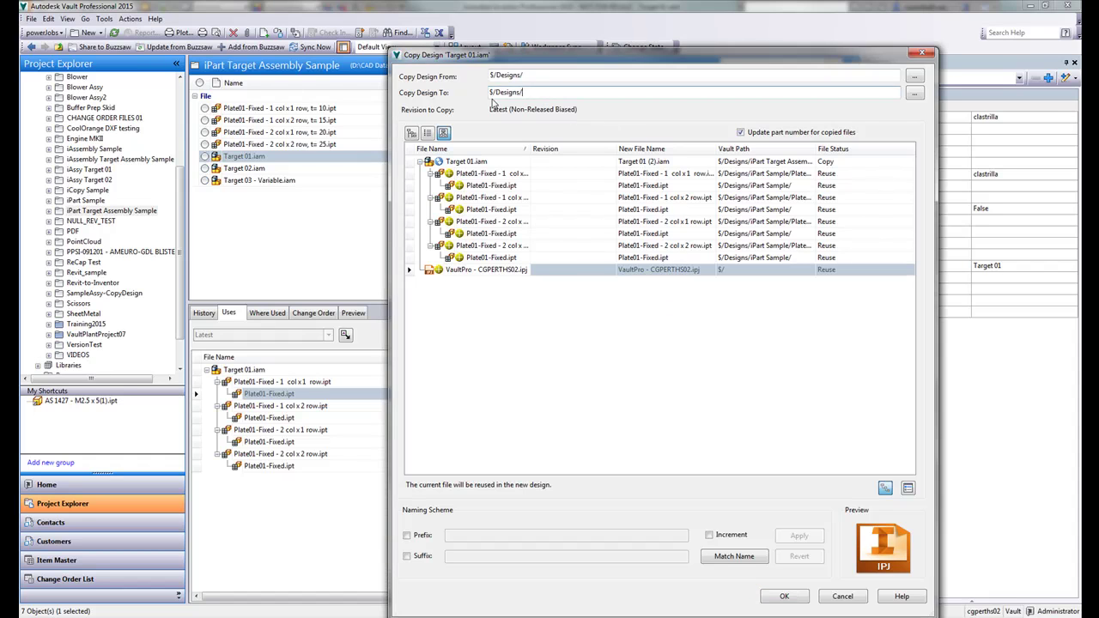
click(914, 93)
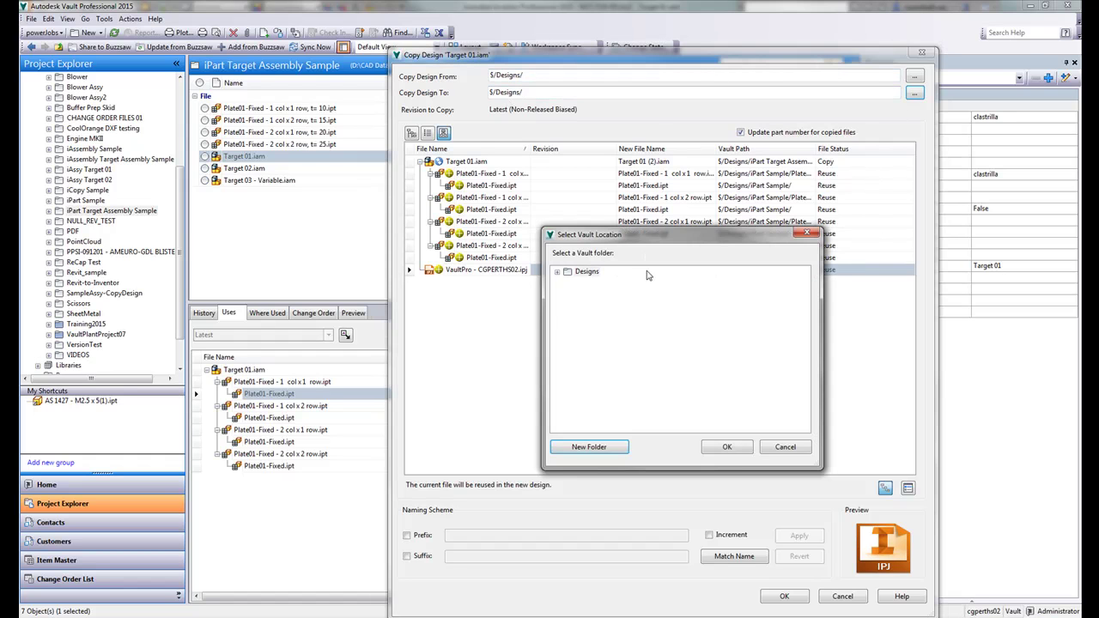
click(605, 446)
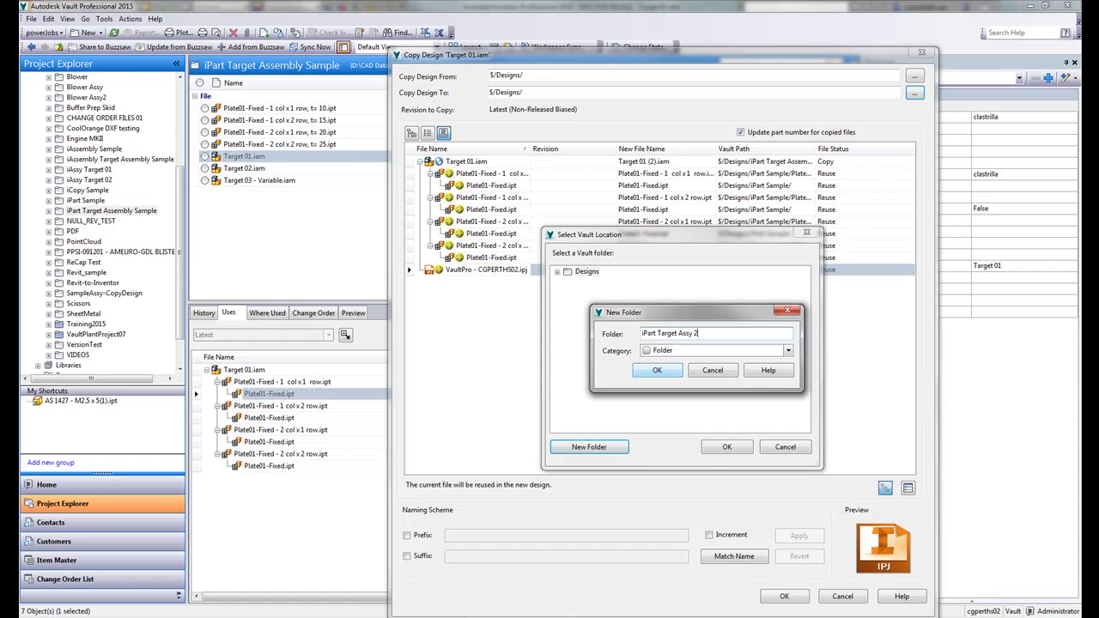
click(670, 373)
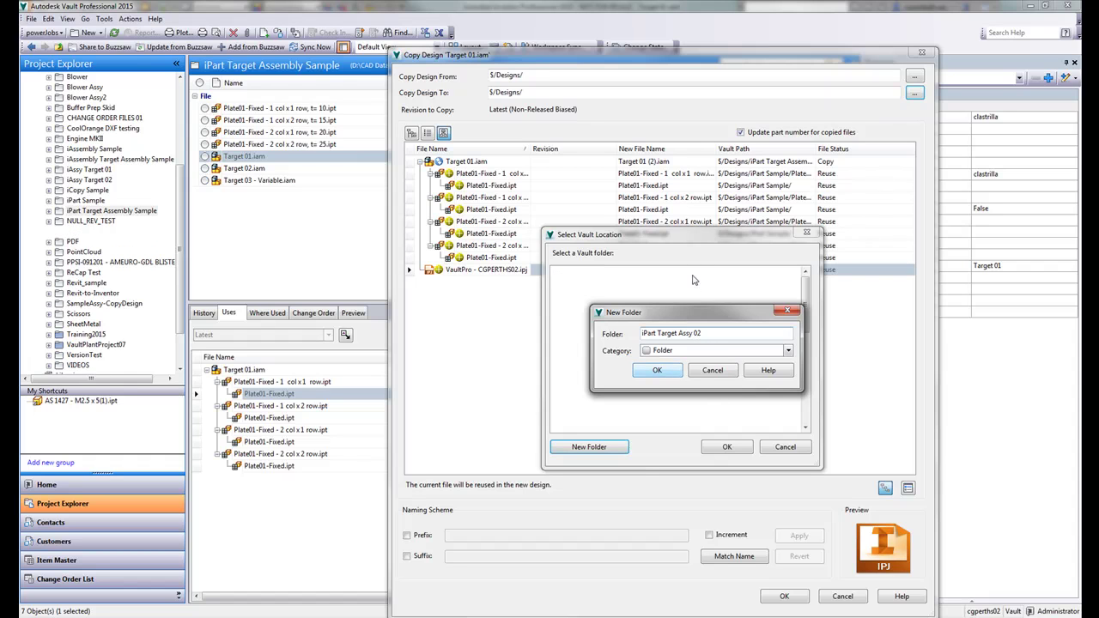
click(732, 448)
drag(529, 148, 604, 151)
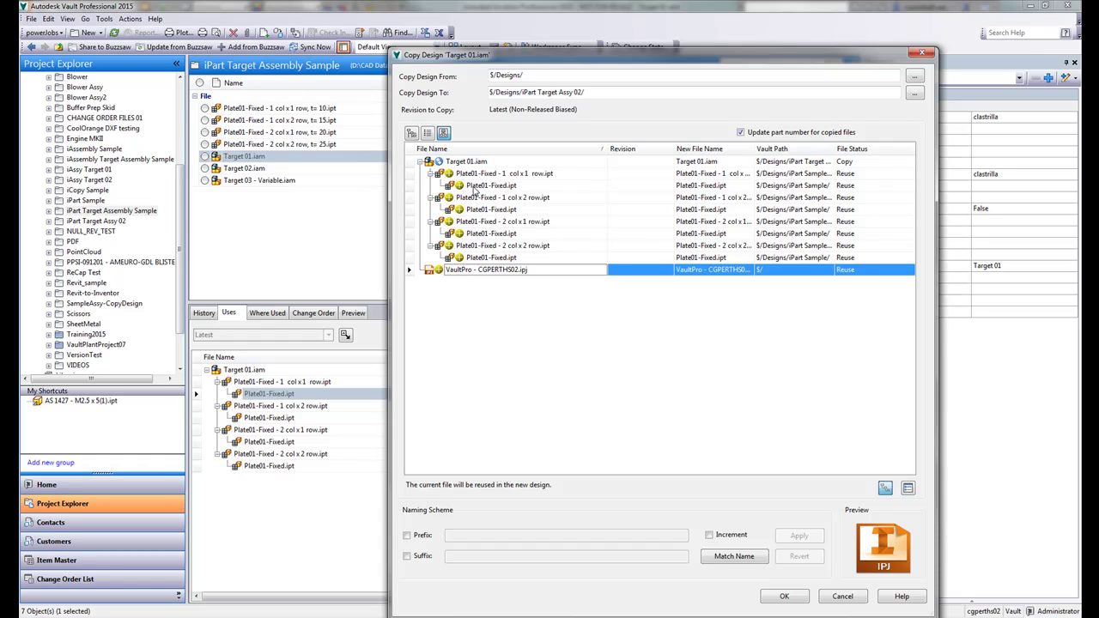
- Run the copy and select the copied Target 01.iam in iPart Target Assy 02
click(784, 596)
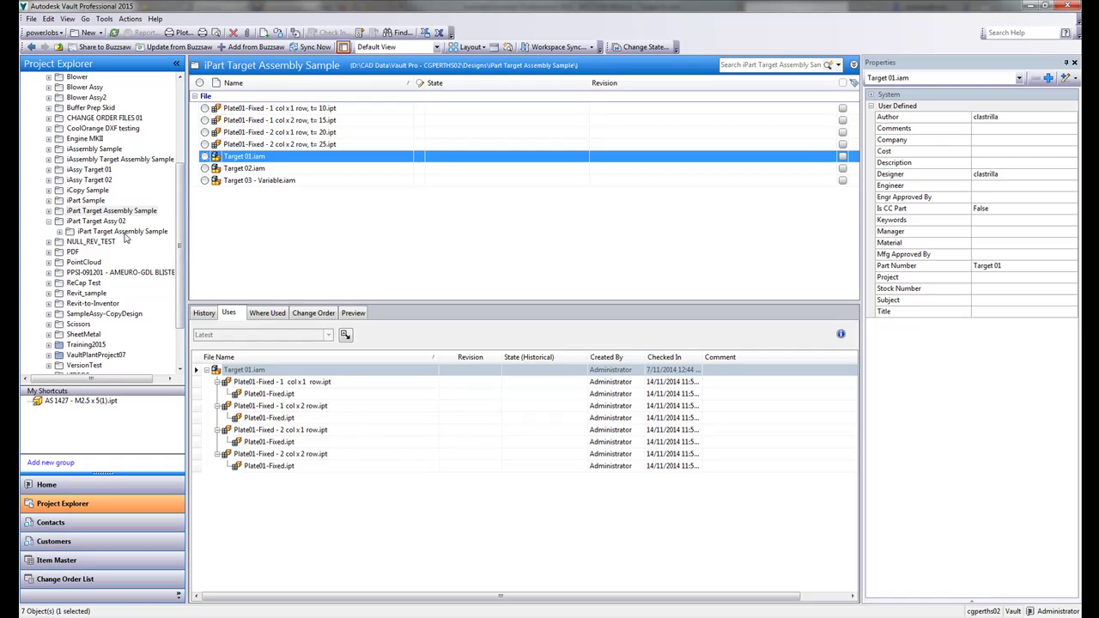
click(96, 222)
click(121, 232)
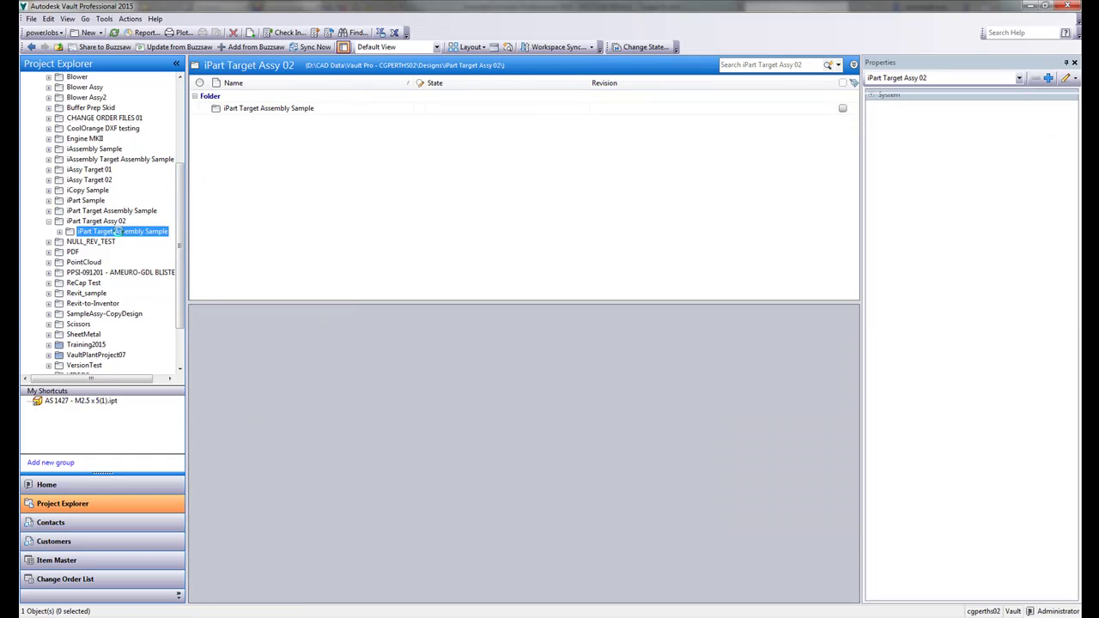
click(240, 110)
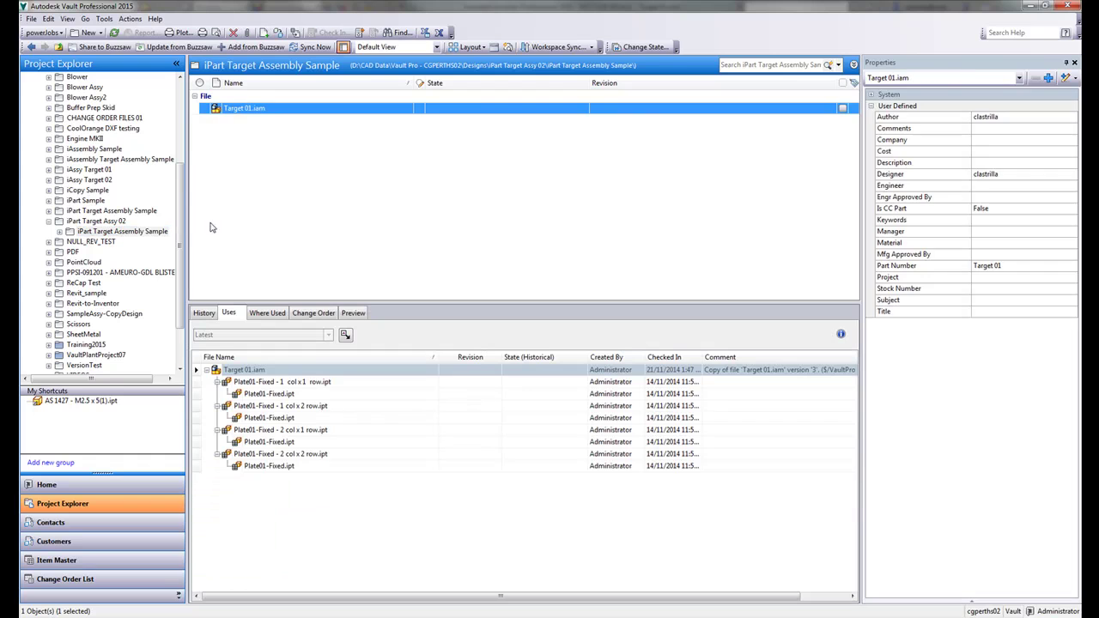
click(62, 233)
click(249, 109)
- Open the copied Target 01.iam without check-out using VaultPro - CGPERTHS02.ipj
right_click(248, 110)
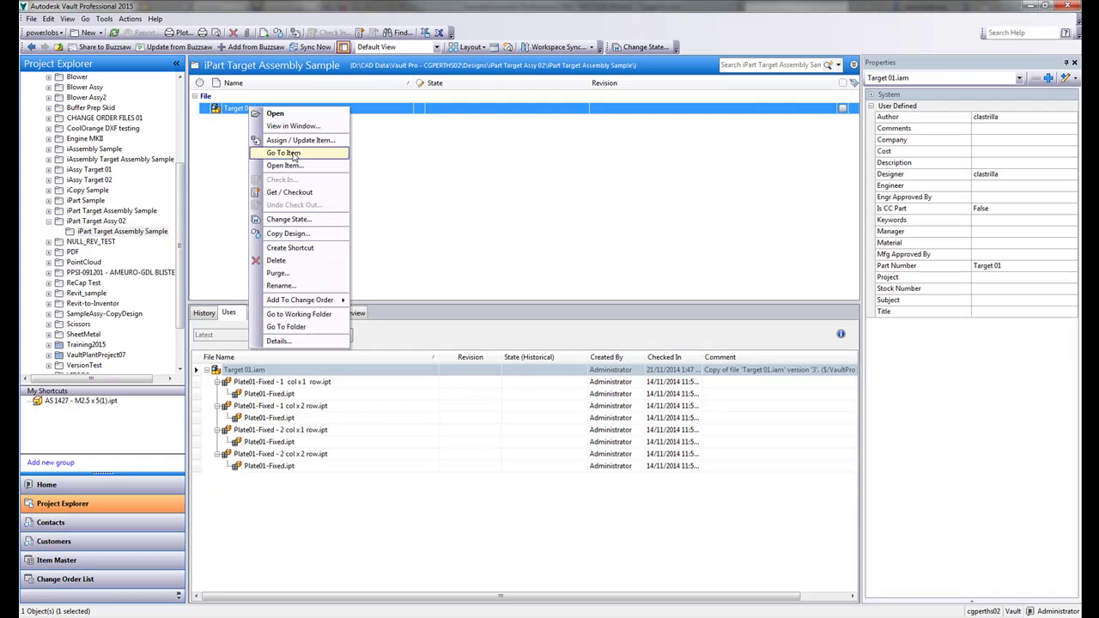
click(292, 113)
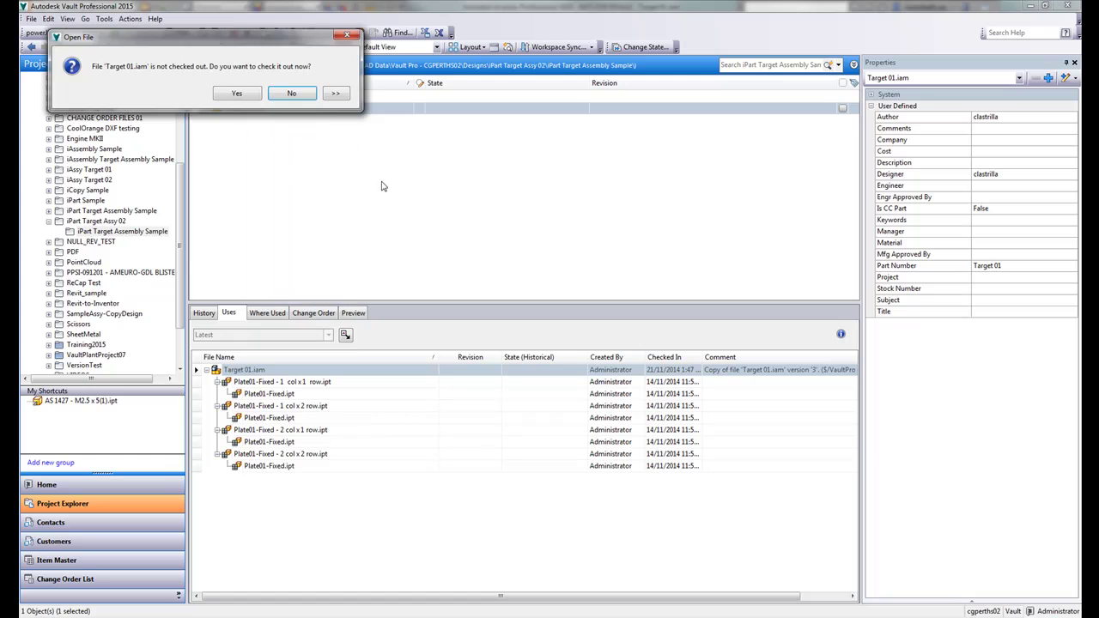
click(283, 93)
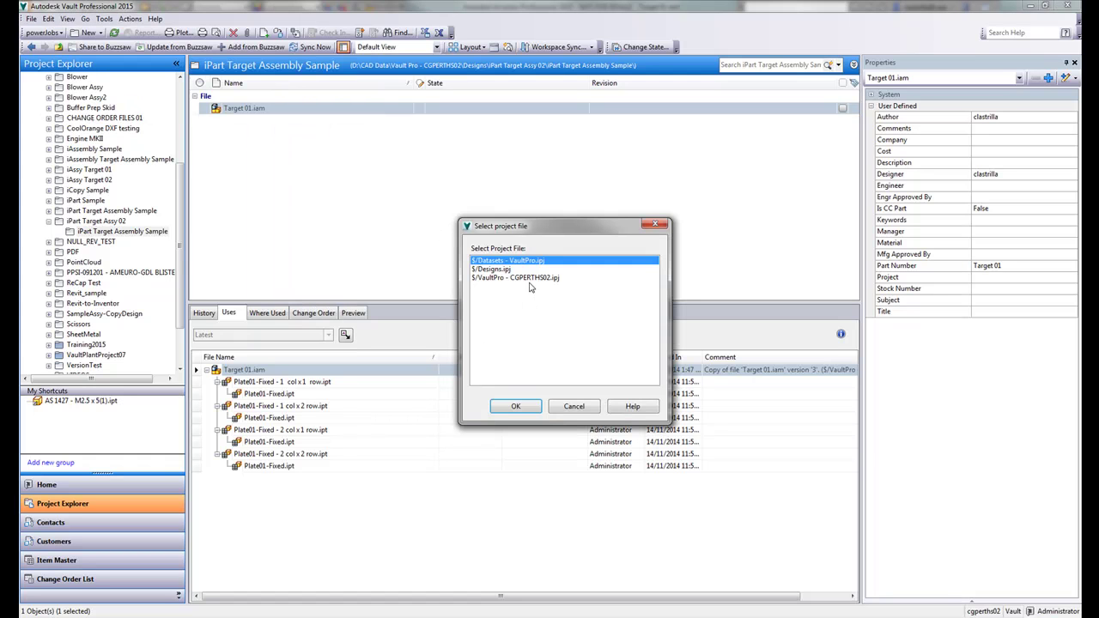
click(529, 279)
- Confirm the project, accept the update and edit prompts, and decline check-out for all files
click(515, 406)
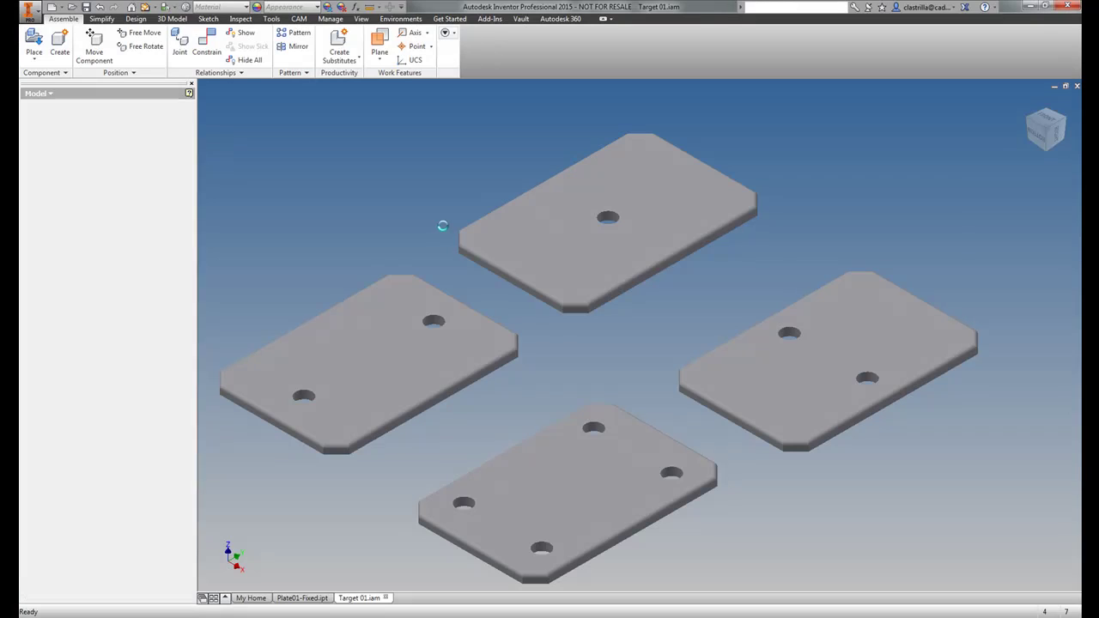
click(492, 342)
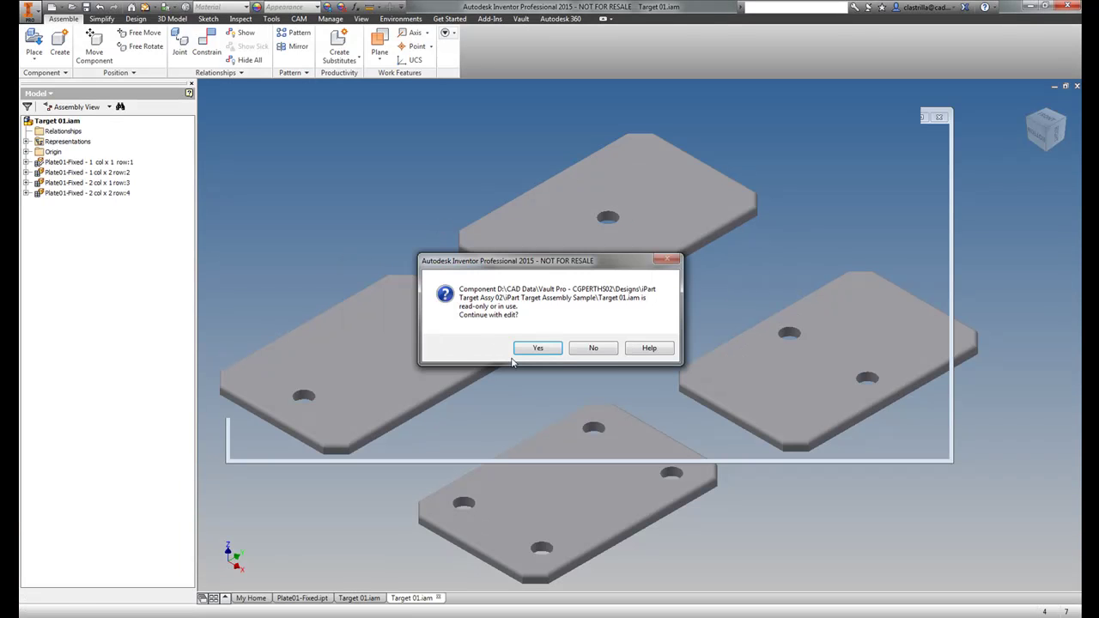
click(537, 347)
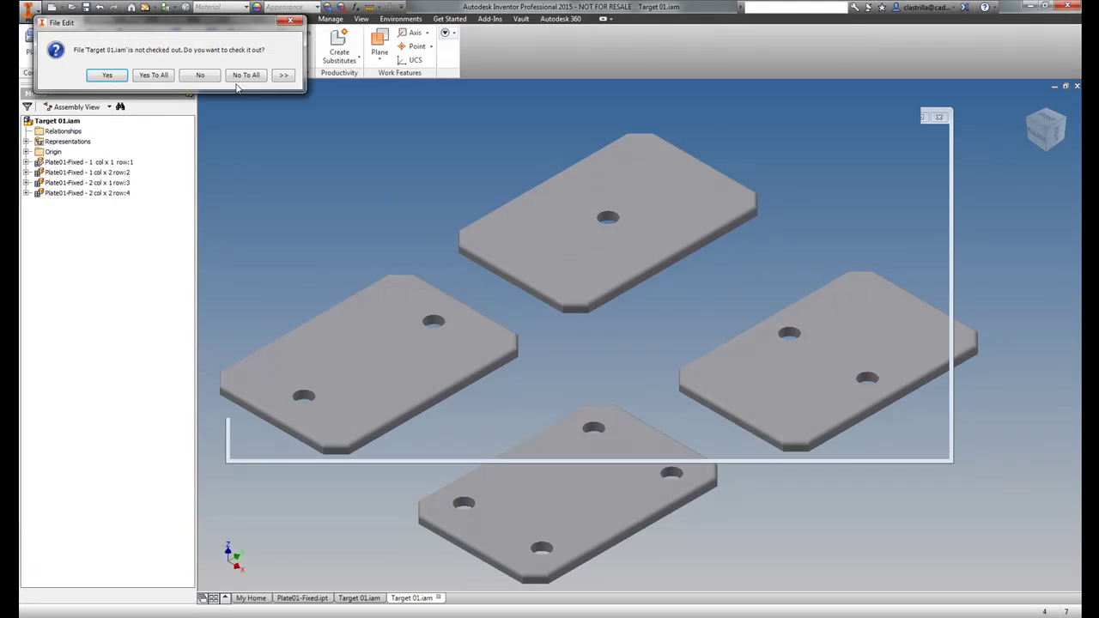
click(241, 77)
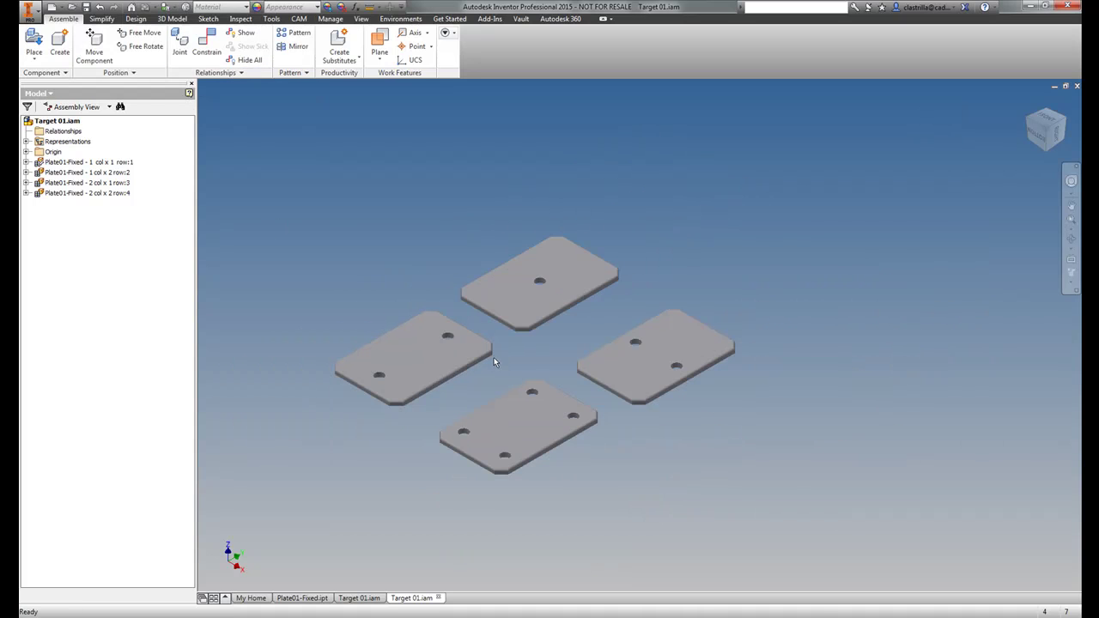
- Expand all four Plate01-Fixed members in the browser to show Table and Origin
scroll(493, 362, down, 4)
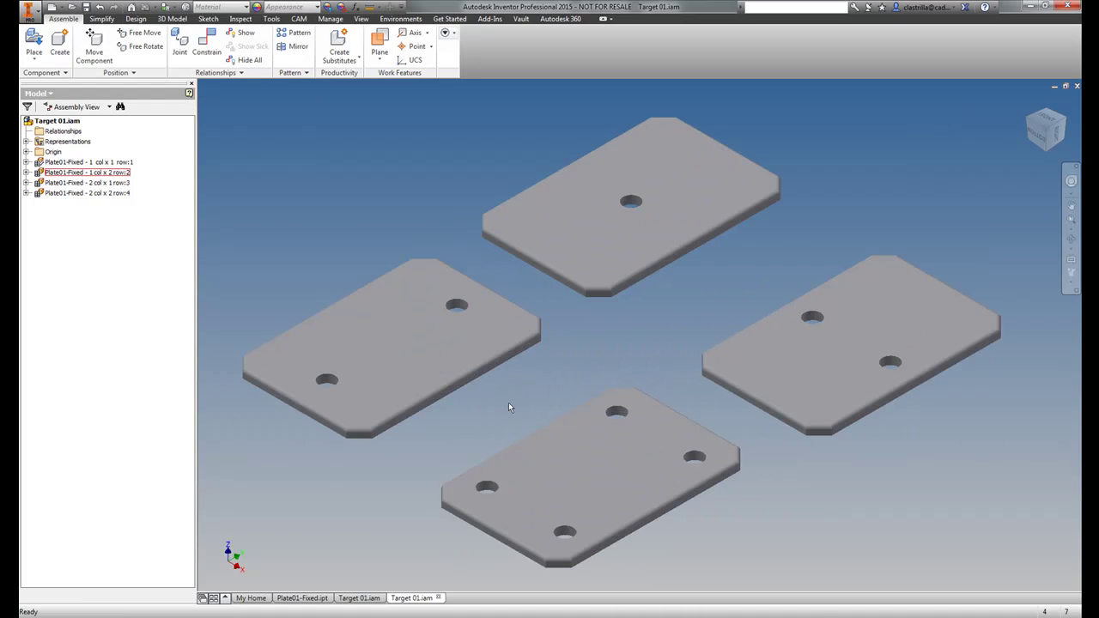
click(124, 162)
click(27, 162)
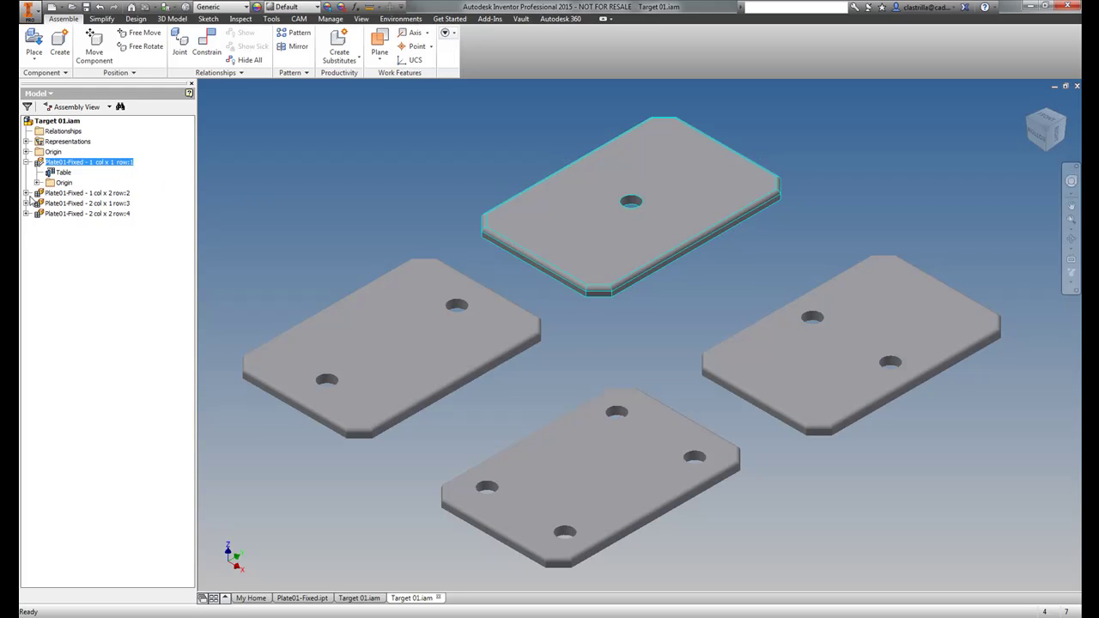
click(28, 193)
click(69, 223)
click(68, 233)
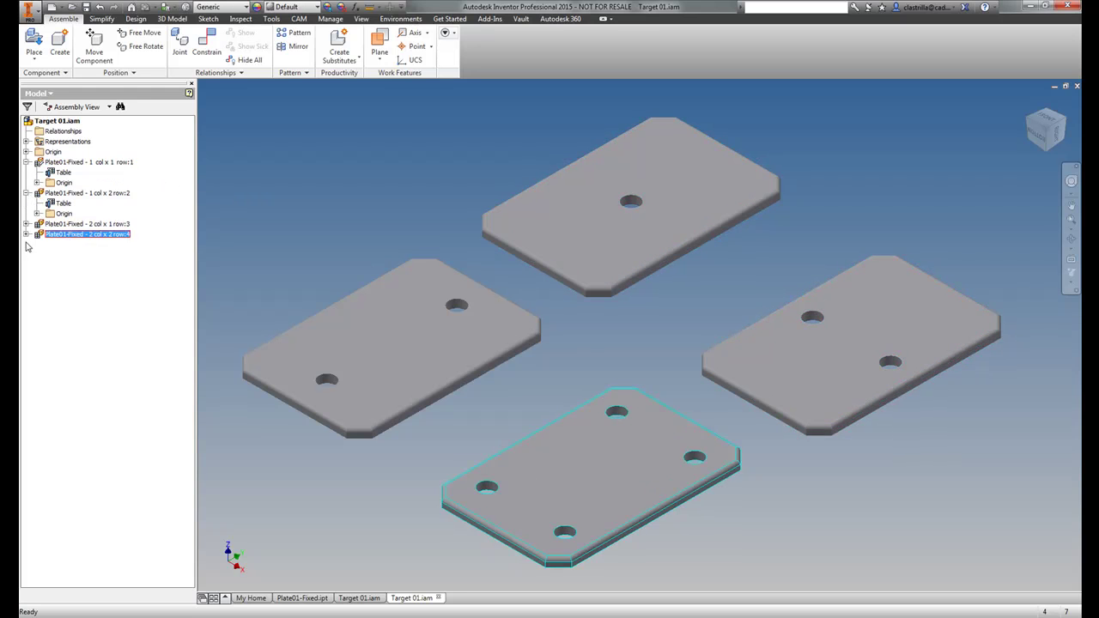
click(28, 233)
click(27, 223)
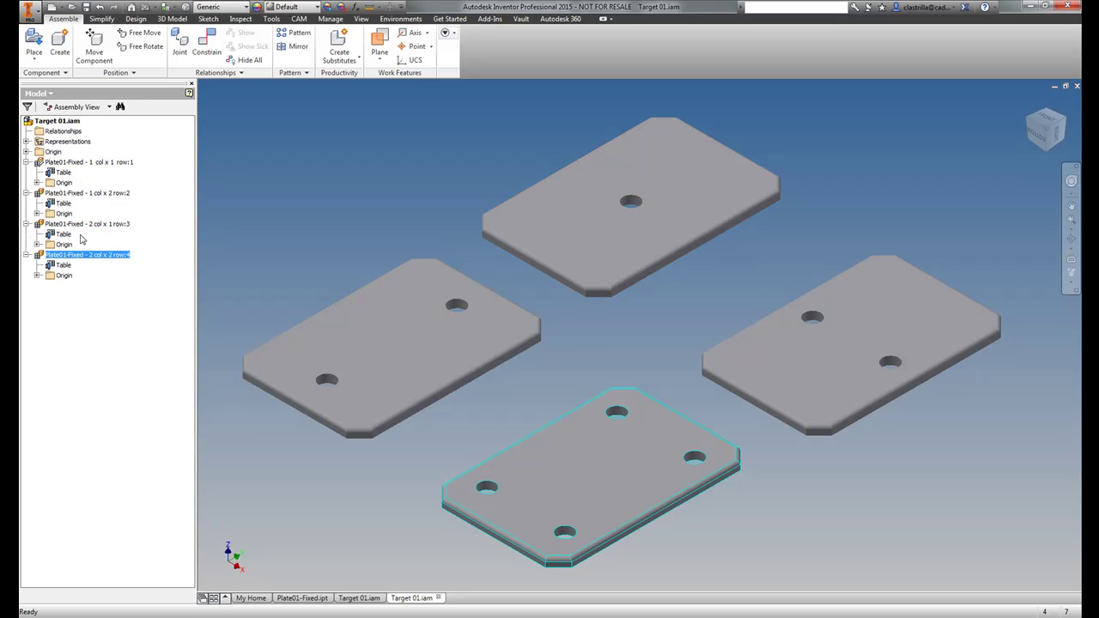
- Change the first plate's component to the 1 col x 2 row member, then go back to Vault
click(127, 193)
click(110, 223)
click(105, 162)
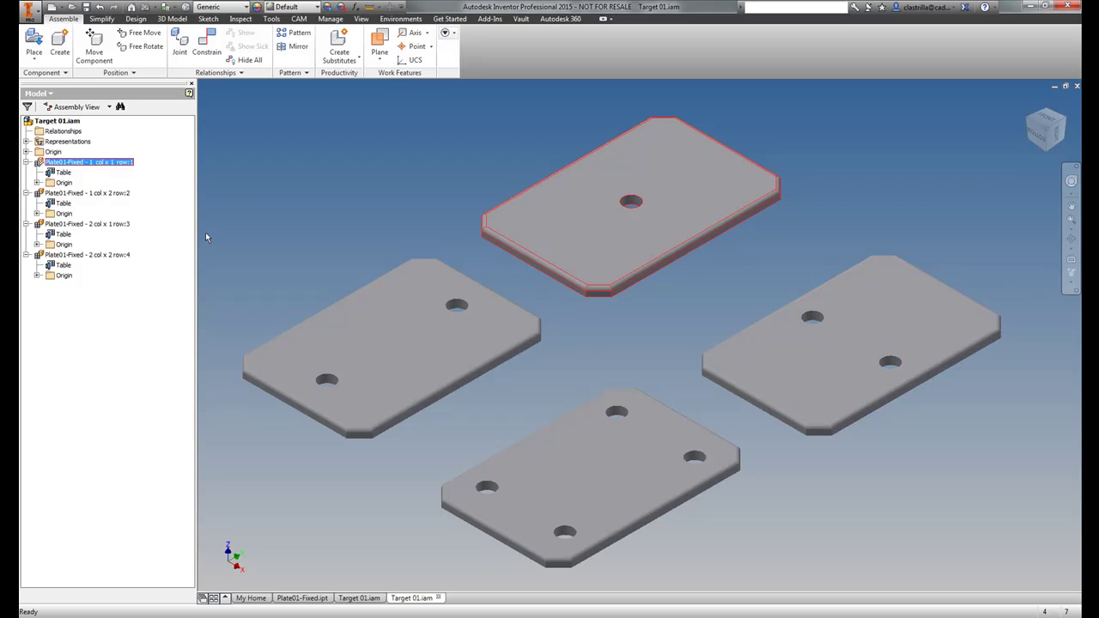
right_click(64, 171)
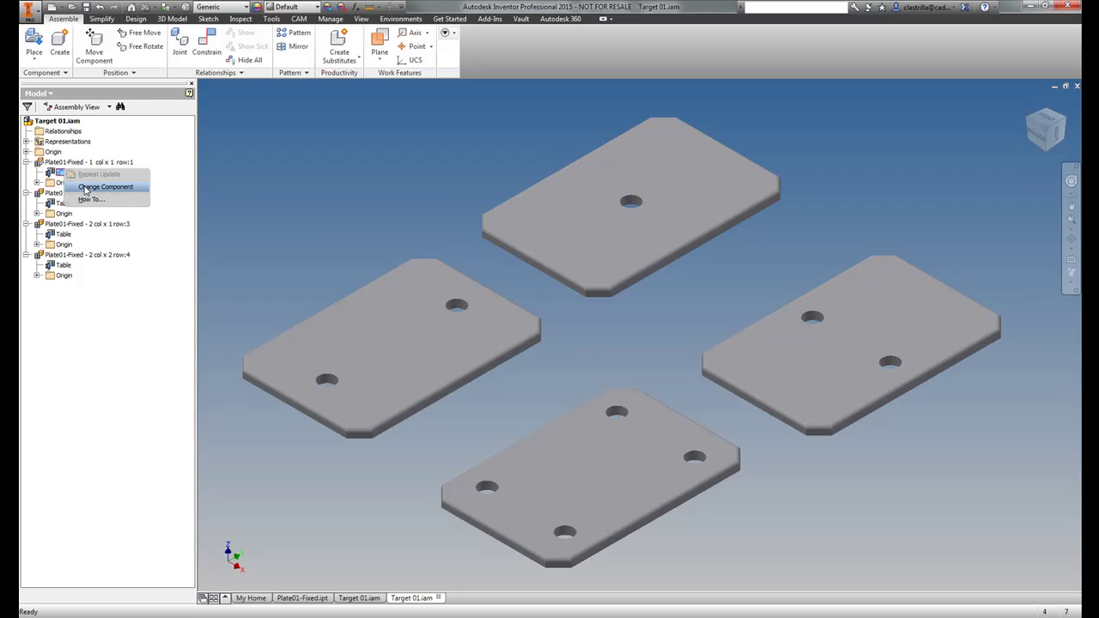
click(103, 186)
click(268, 107)
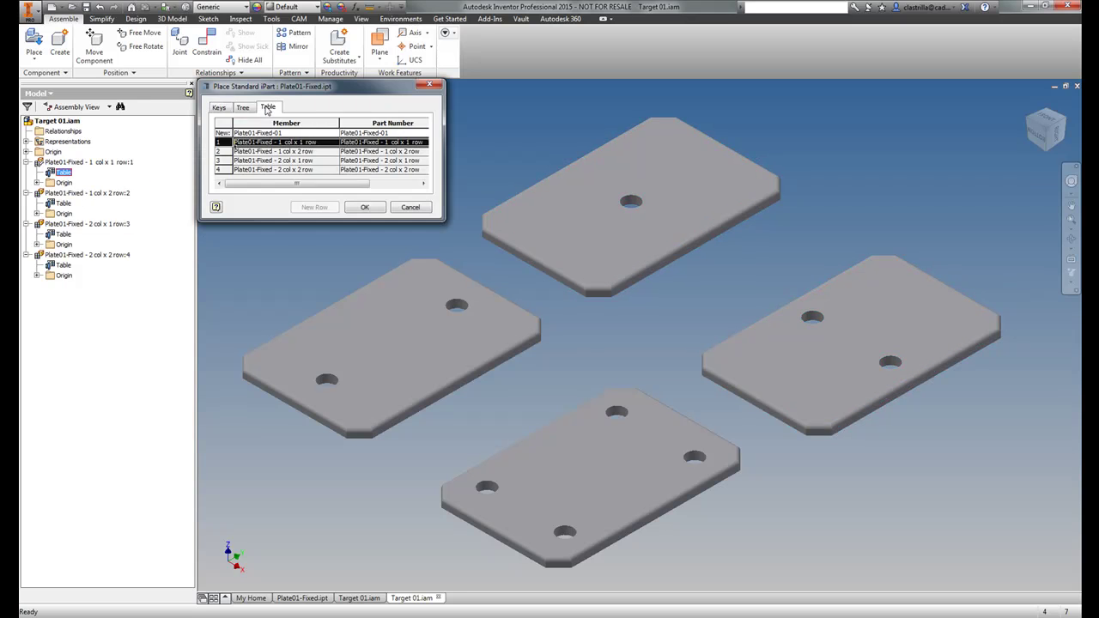
click(263, 152)
click(363, 207)
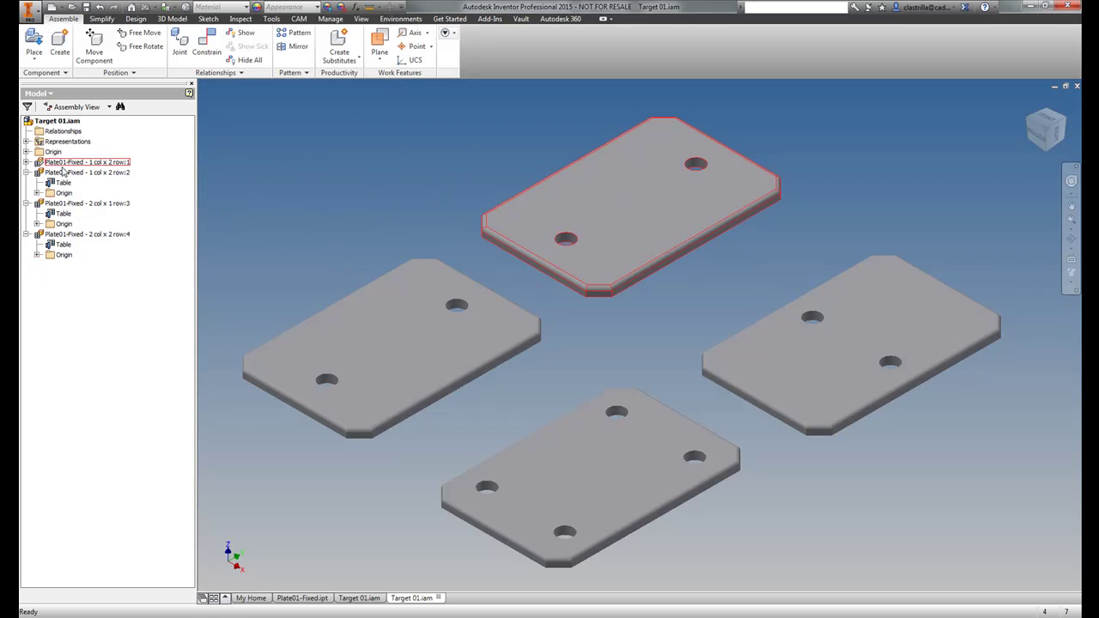
click(27, 162)
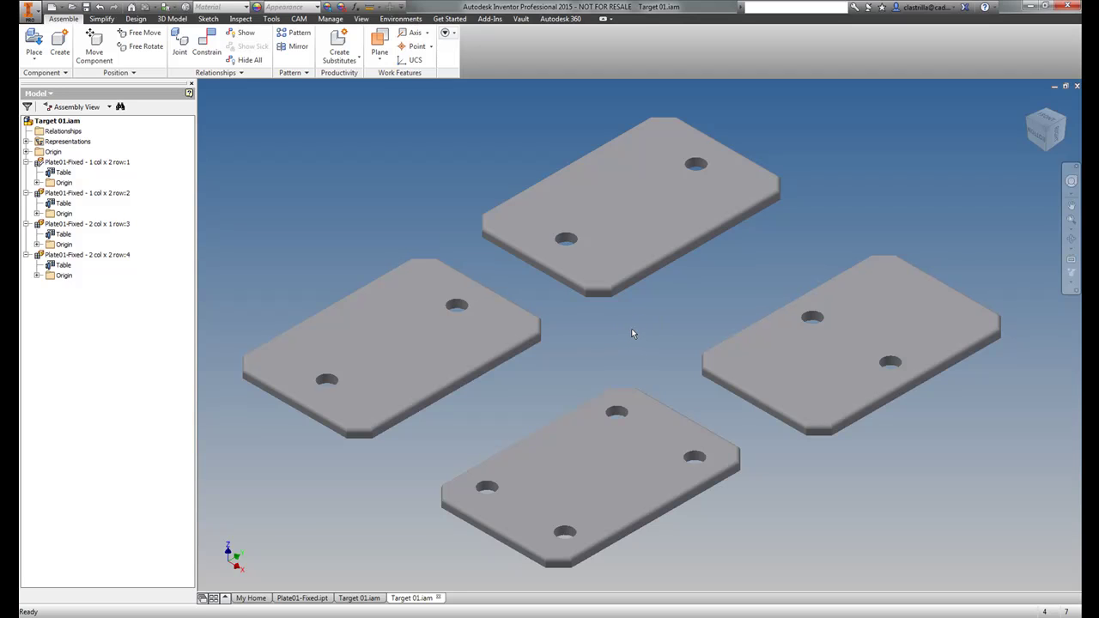
key(alt+Tab)
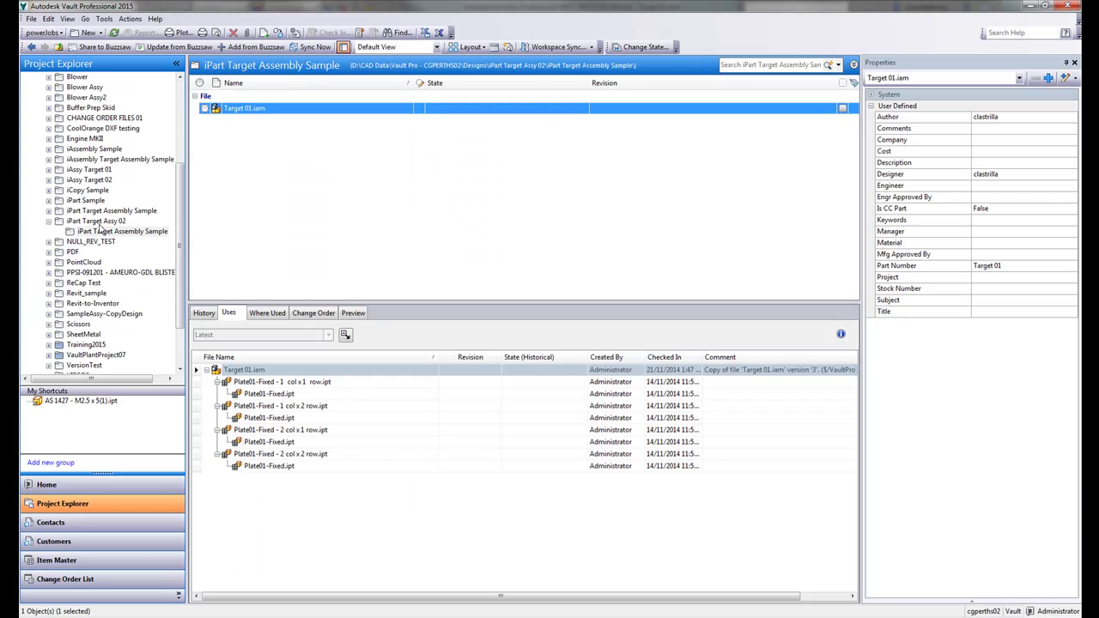
- Copy-design Target 01.iam again, creating the destination folder 'iPart Target Assy 03'
click(97, 211)
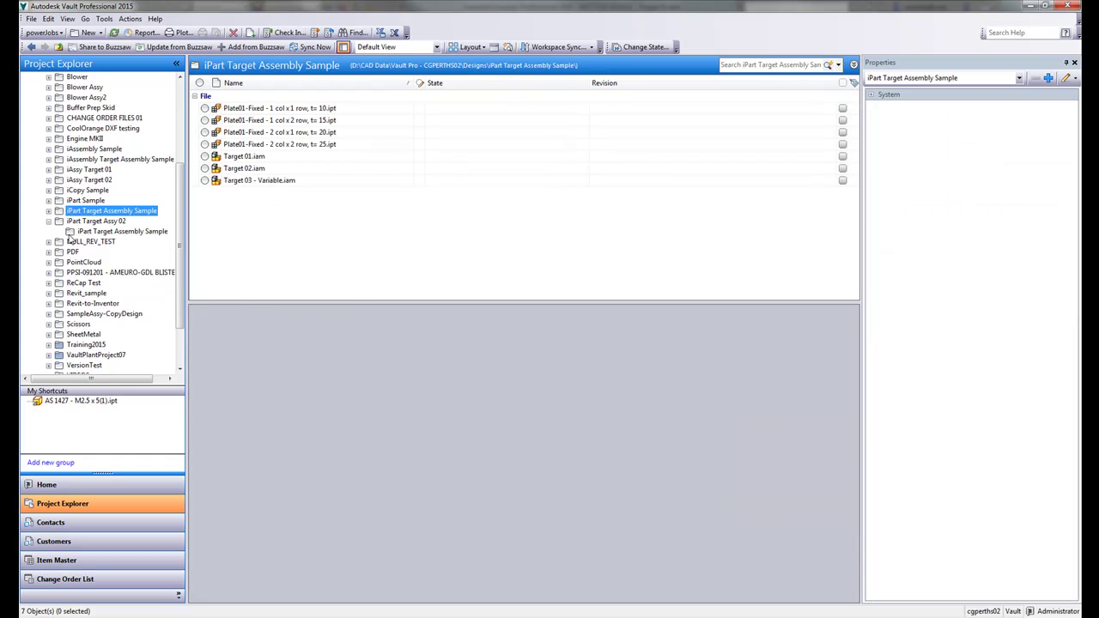
click(245, 157)
right_click(244, 157)
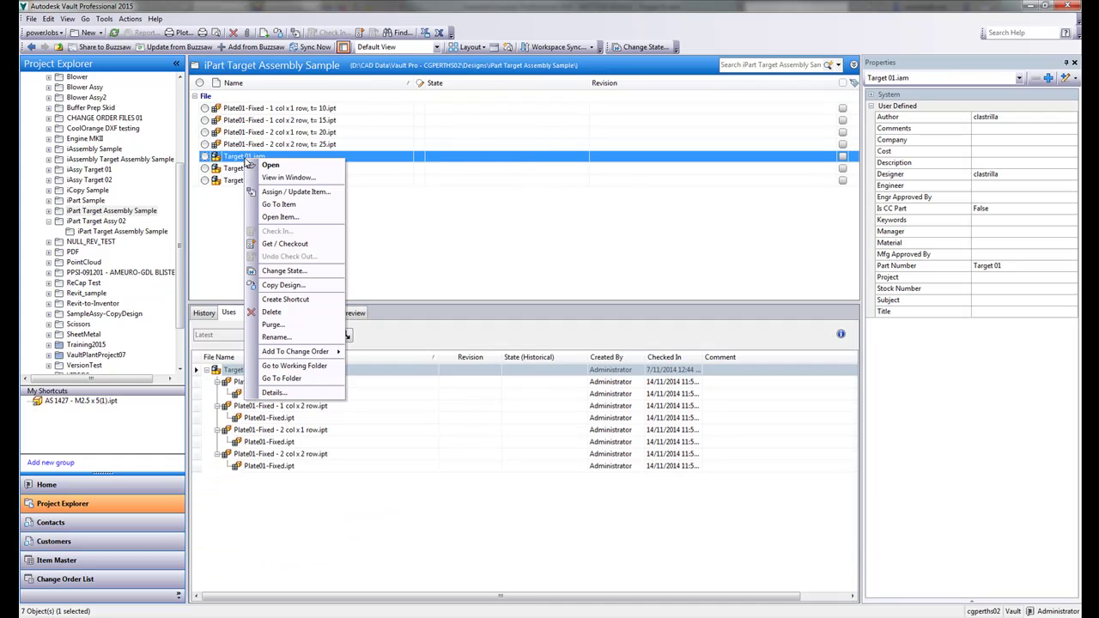
click(292, 285)
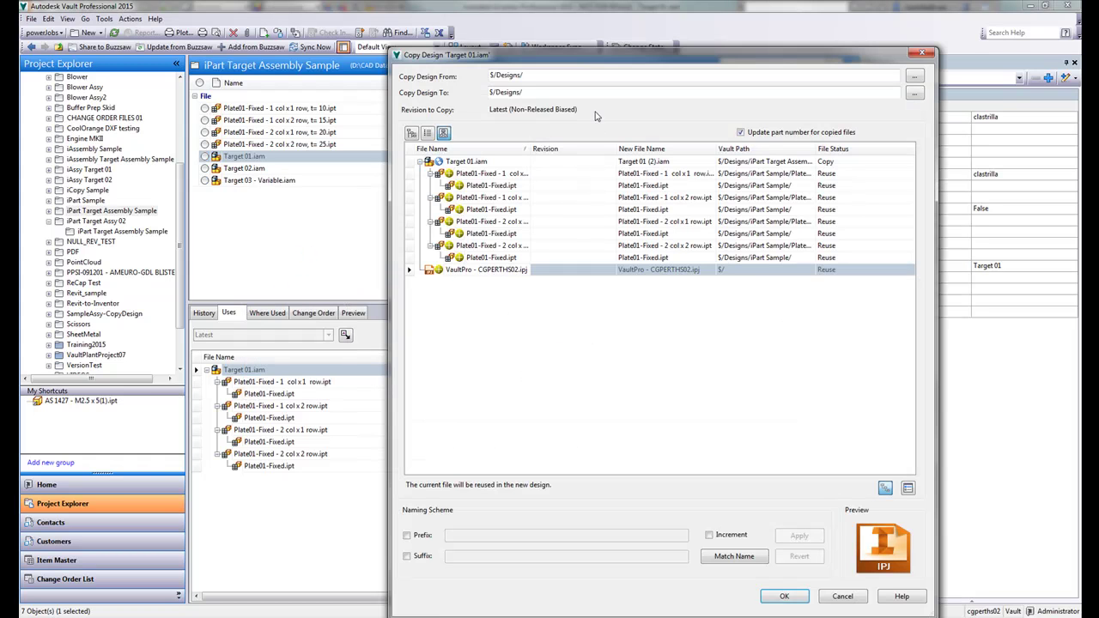
click(912, 95)
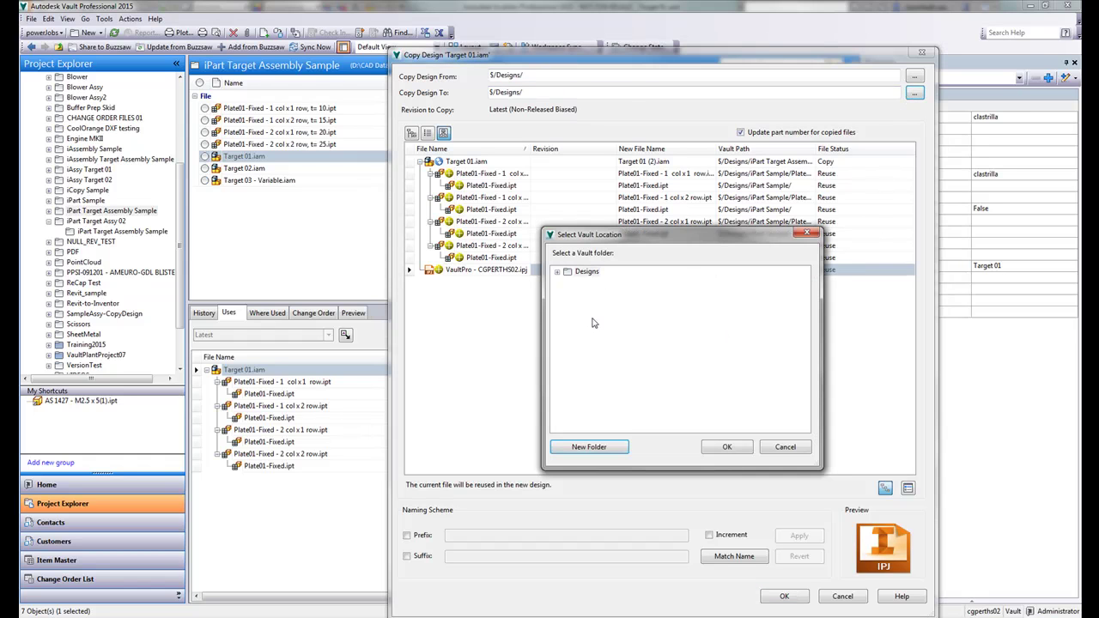
click(592, 453)
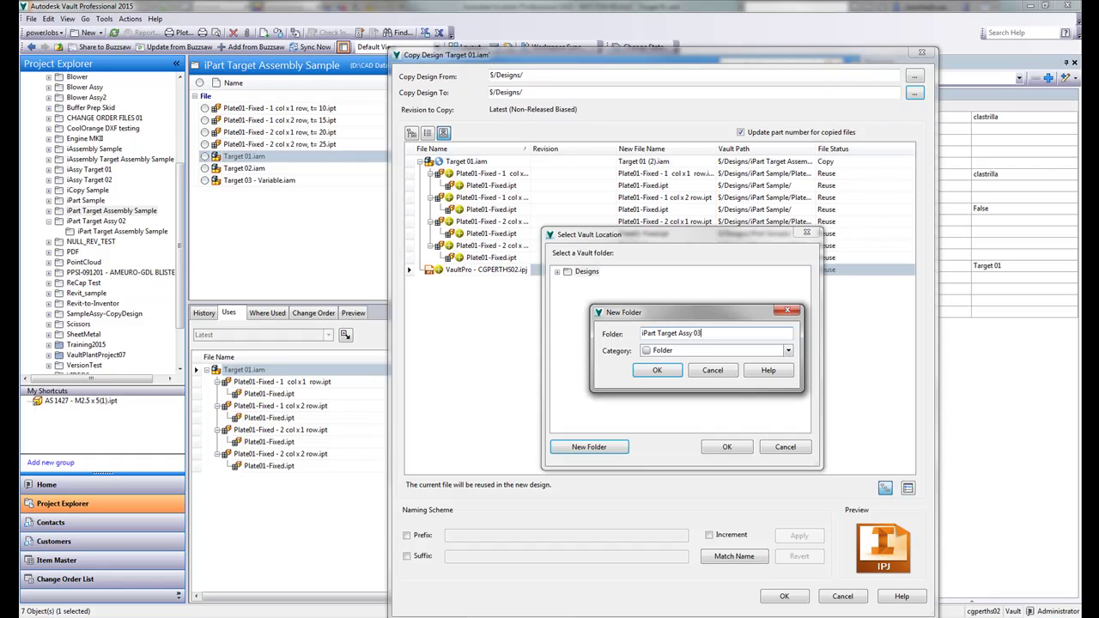
click(656, 370)
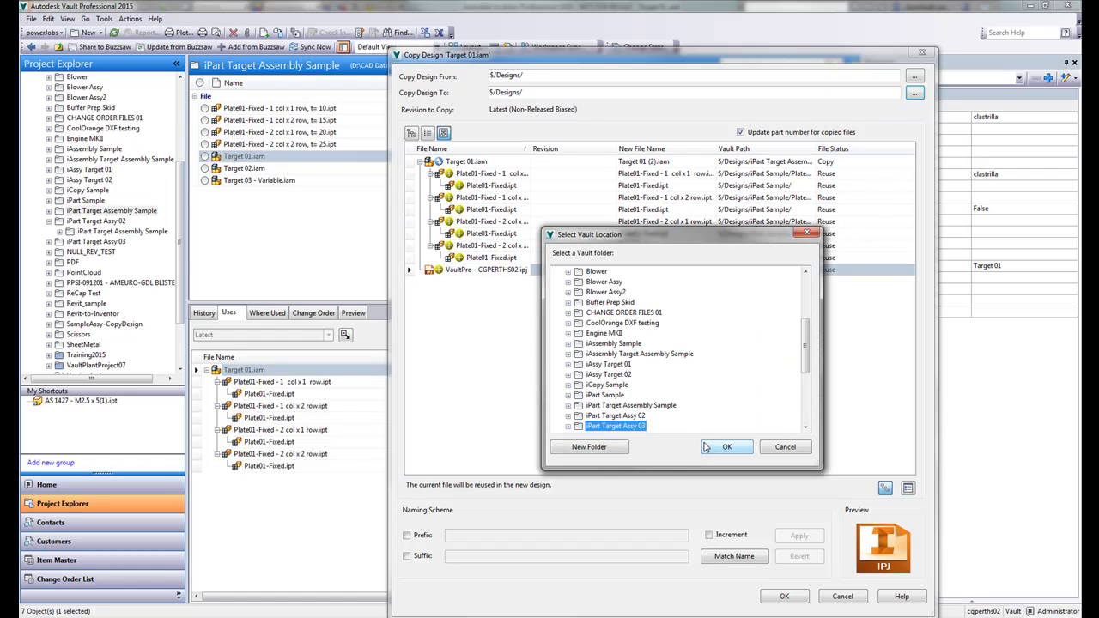
- Set iPart Target Assy 03 as destination and rename the assembly copy to Target 03.iam
click(705, 447)
double_click(639, 162)
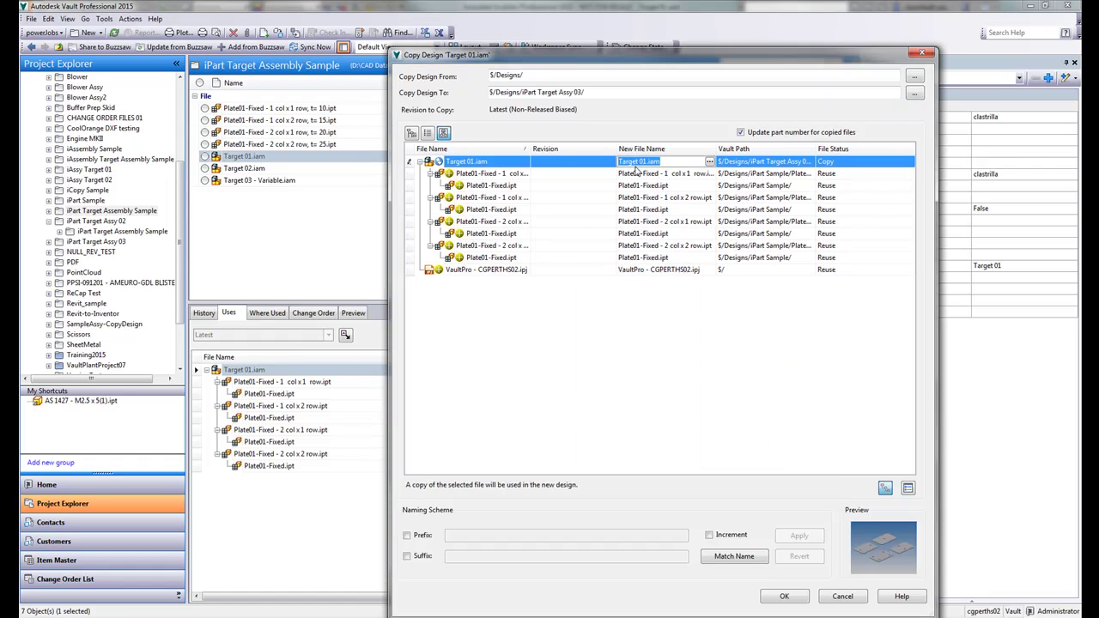
click(644, 162)
click(486, 176)
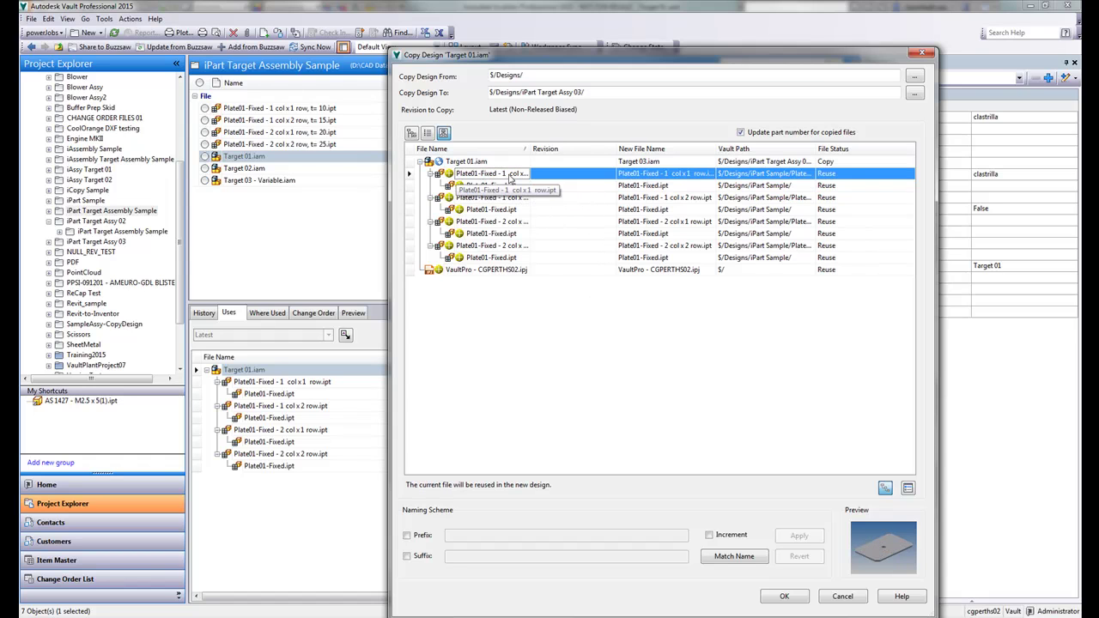
drag(527, 149, 591, 149)
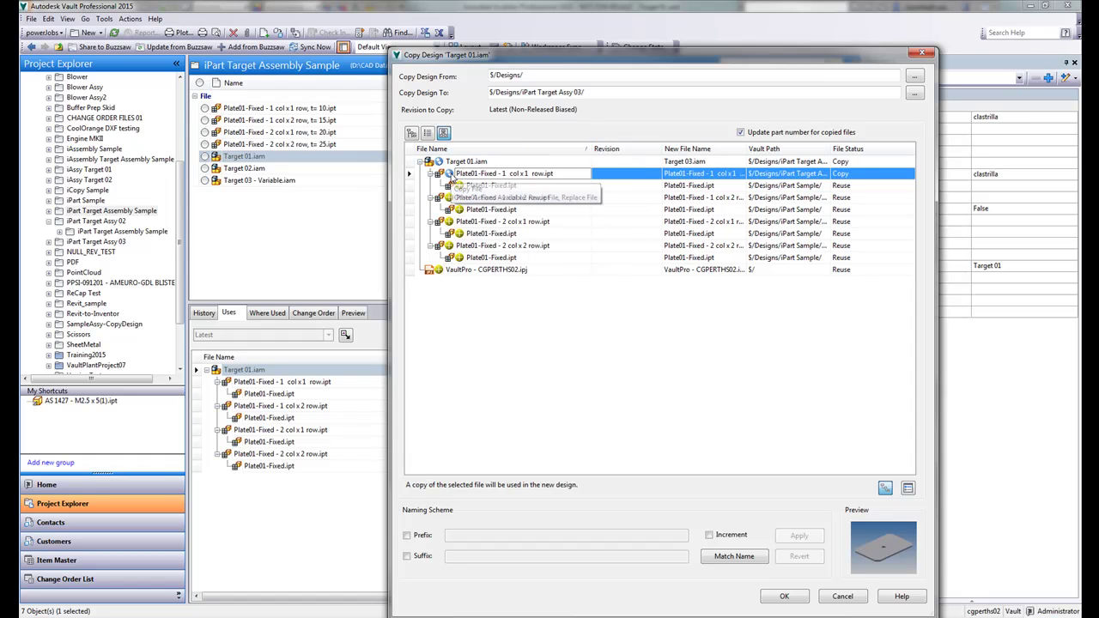
- Set all four plate members to Copy while Plate01-Fixed.ipt entries stay Reuse
click(448, 198)
click(448, 174)
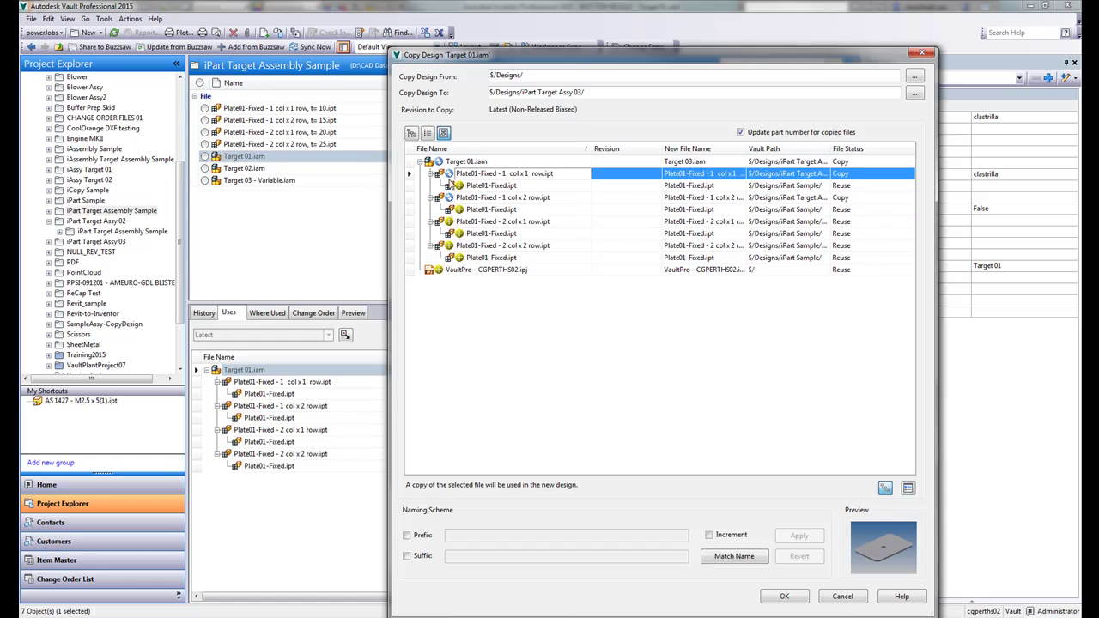
click(448, 221)
click(448, 245)
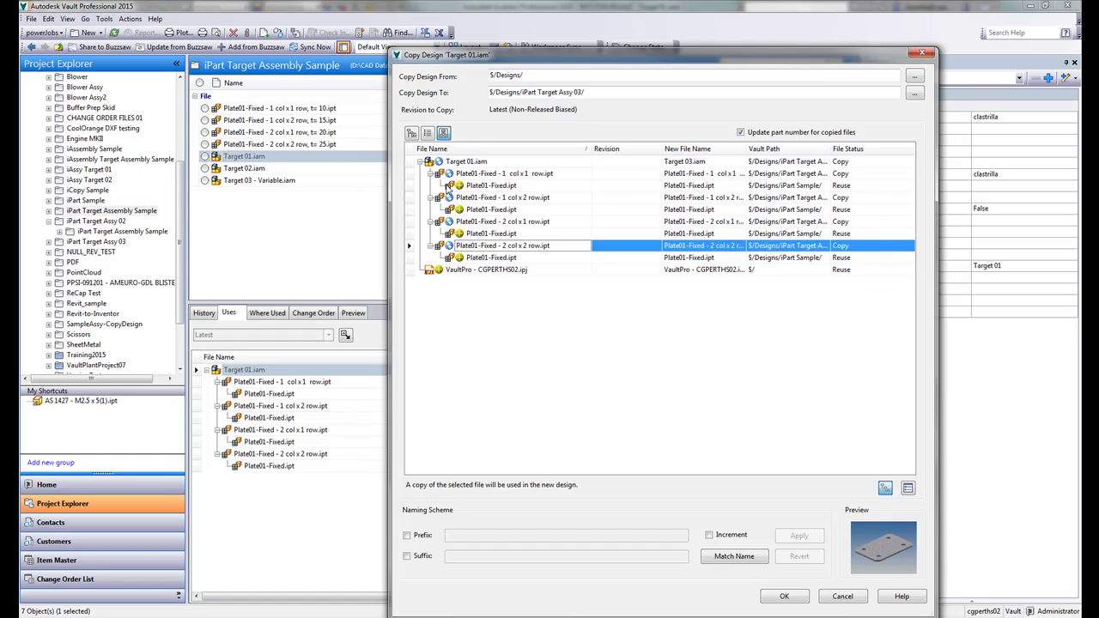
click(459, 187)
click(461, 210)
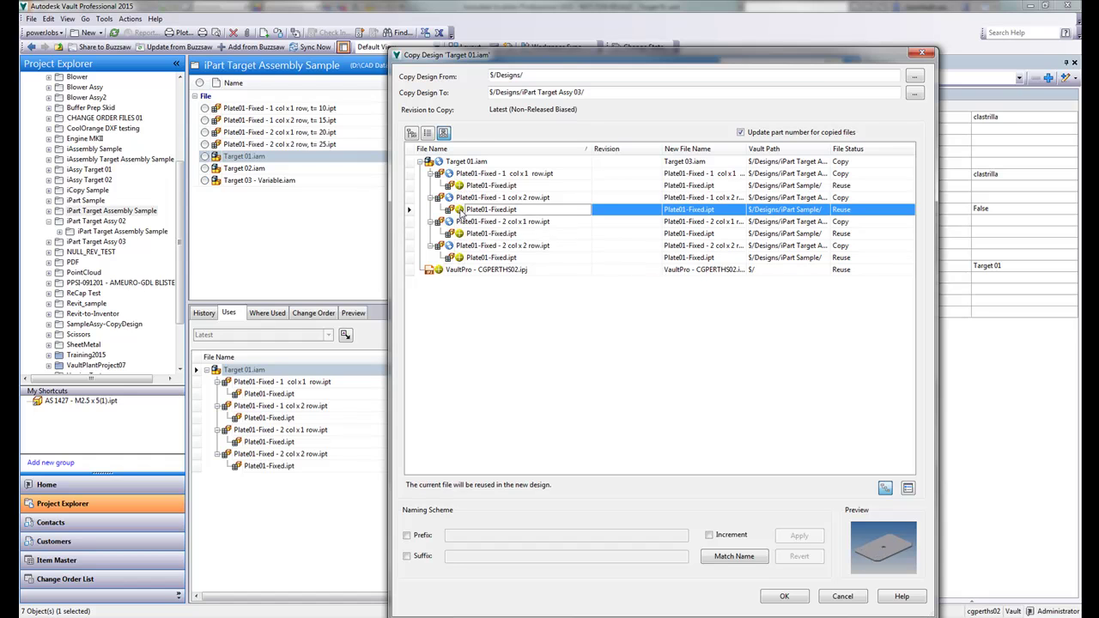
click(464, 234)
click(461, 259)
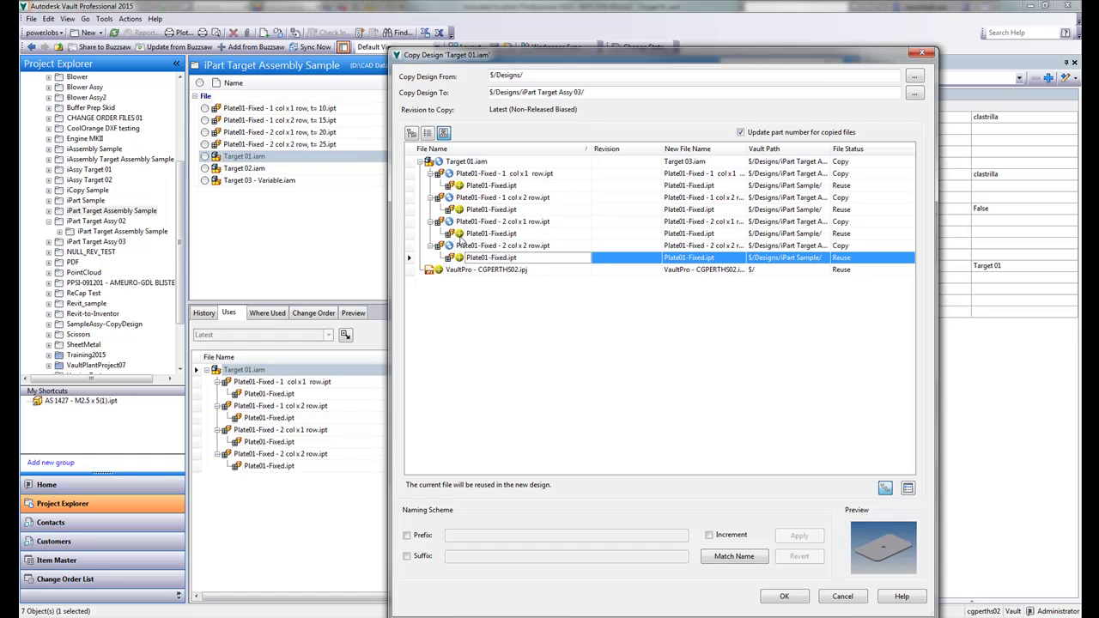
click(461, 233)
click(462, 211)
click(460, 187)
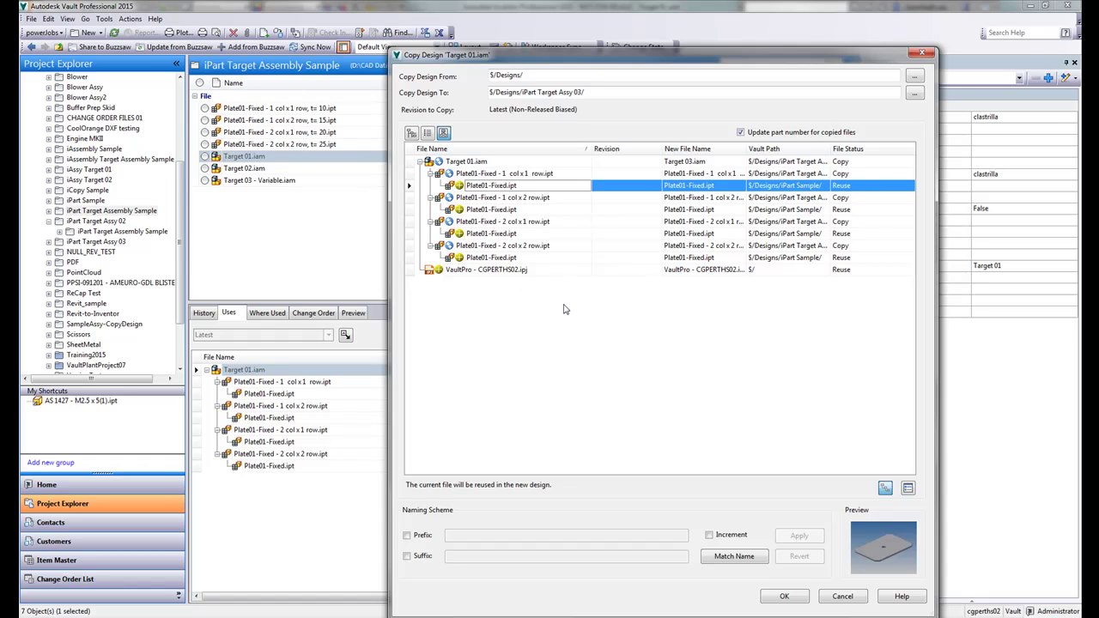
- Run the copy and open iPart Target Assy 03's Plate01-Fixed member folder
click(785, 596)
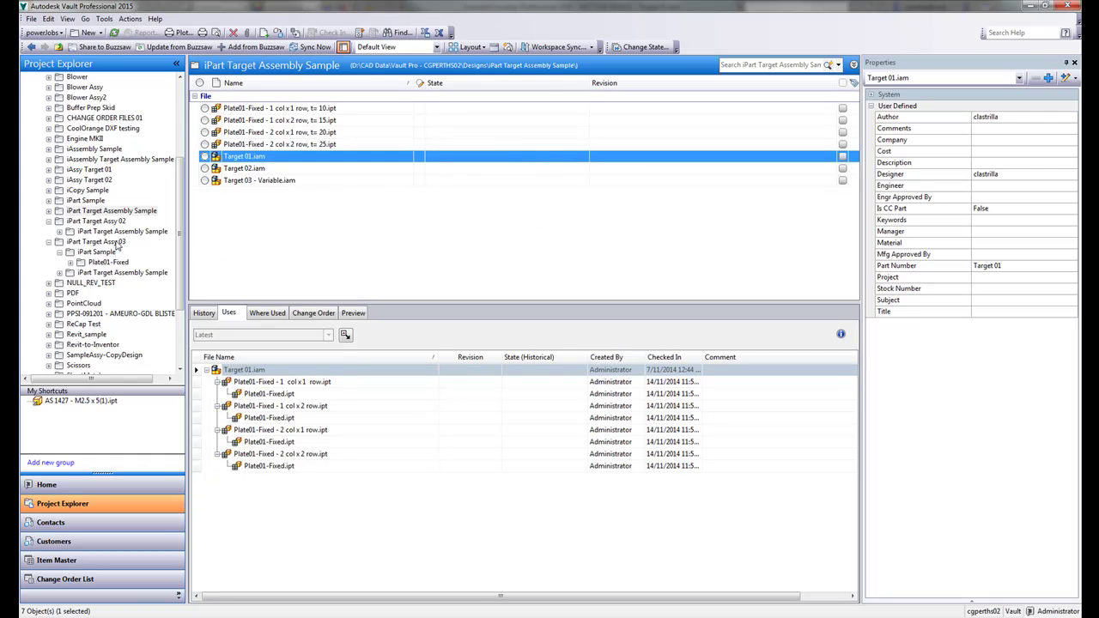
click(96, 242)
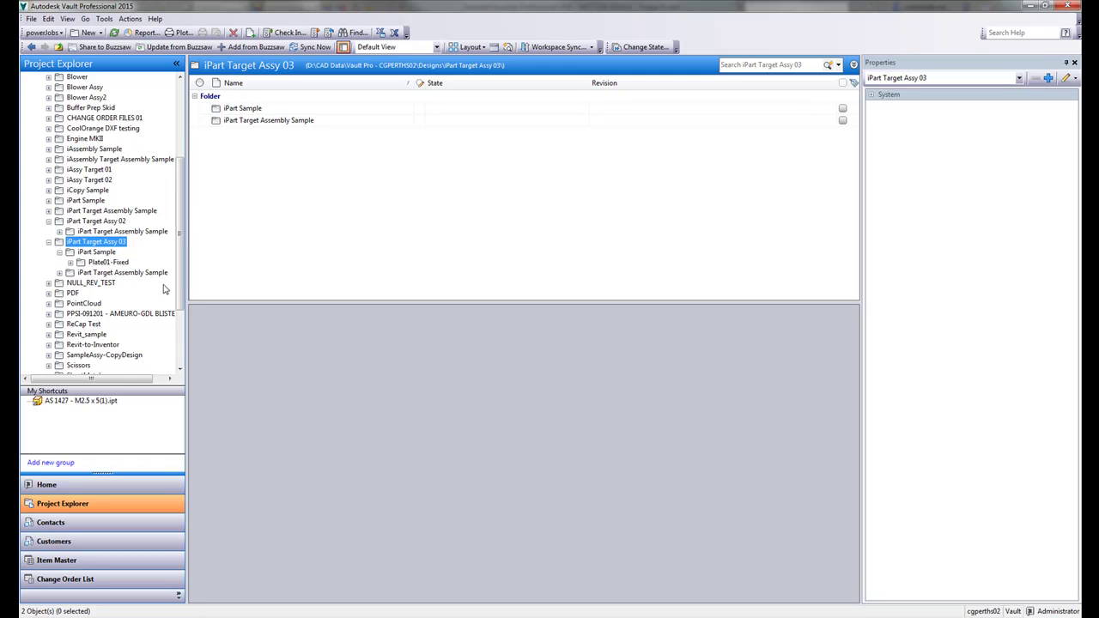
click(101, 262)
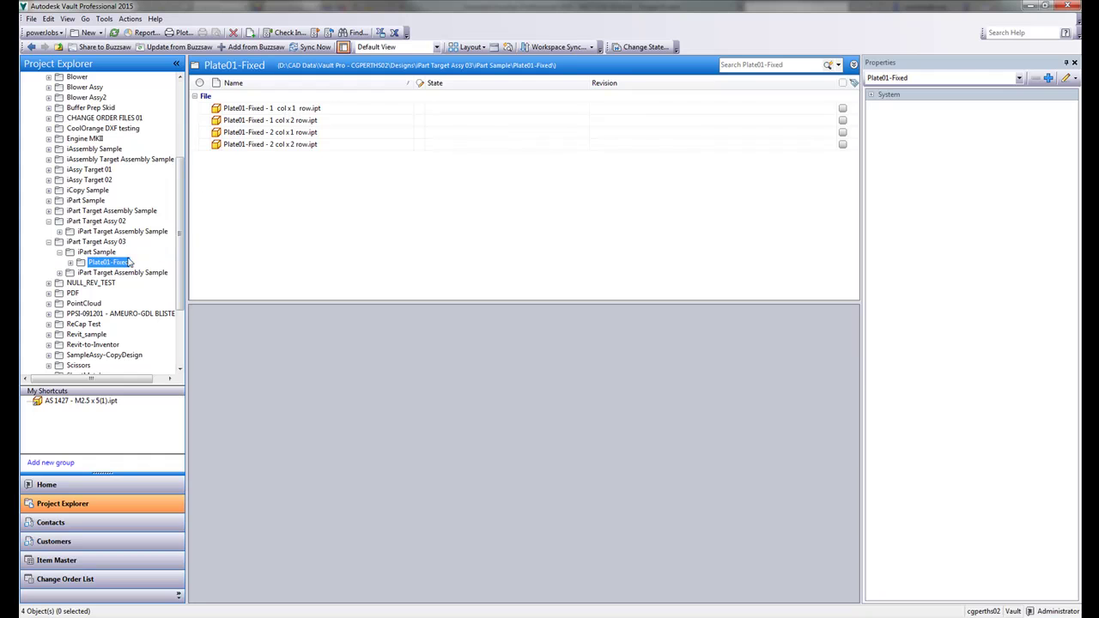
- Review Uses and Where Used for each of the four copied member .ipt files
click(254, 113)
click(254, 122)
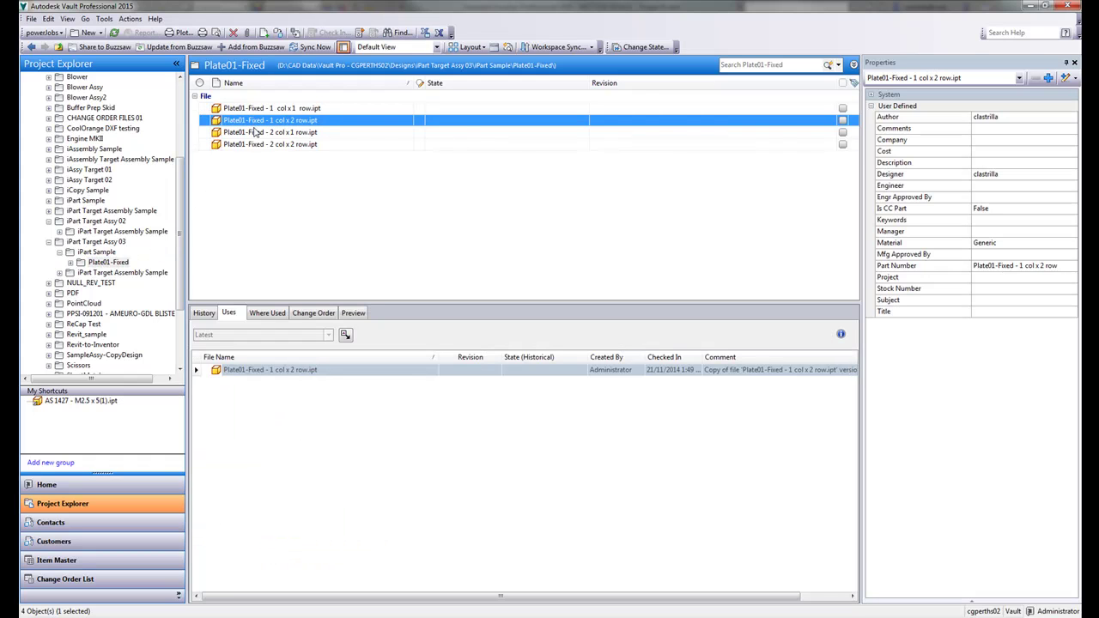
click(255, 134)
click(254, 145)
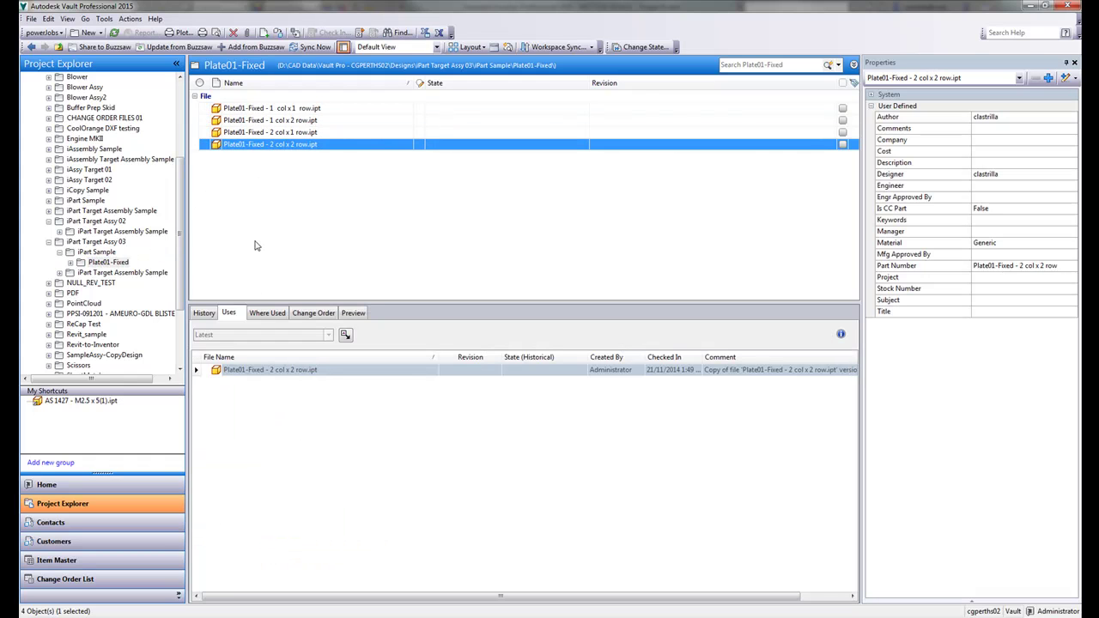
click(267, 314)
click(231, 314)
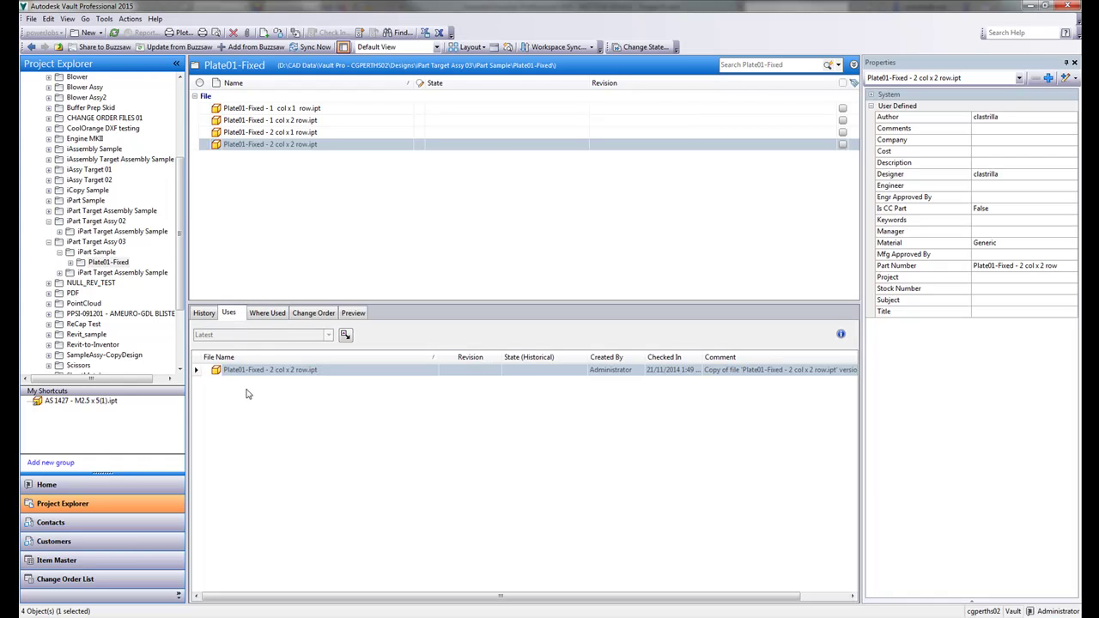
click(277, 133)
click(276, 121)
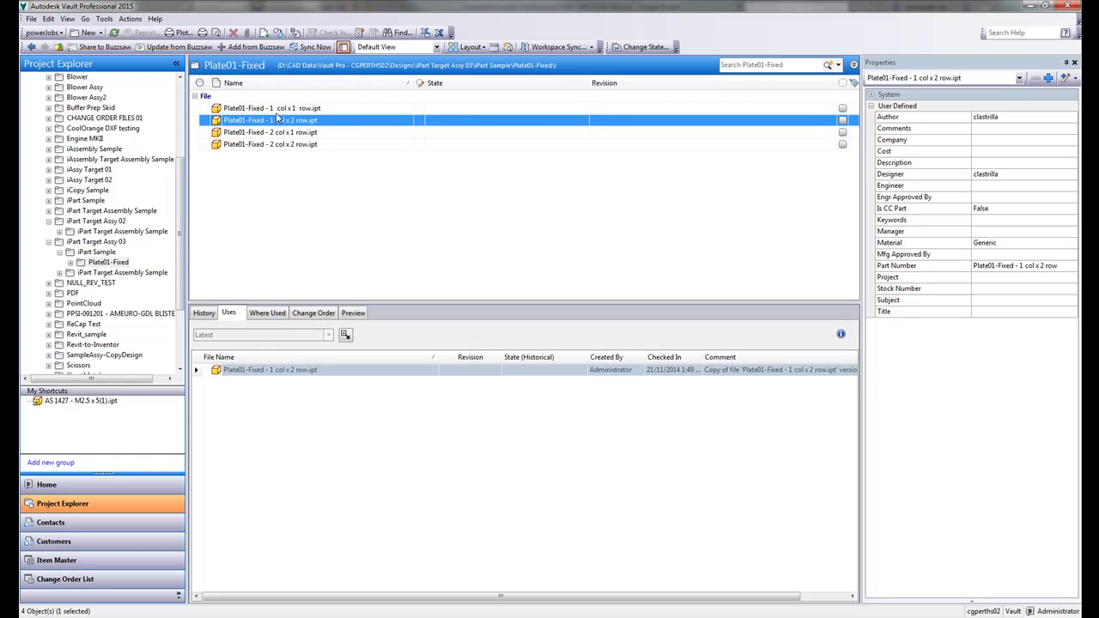
click(275, 109)
- Open Target 03.iam in Inventor with the VaultPro - CGPERTHS02 project, updating components without checking out
click(122, 273)
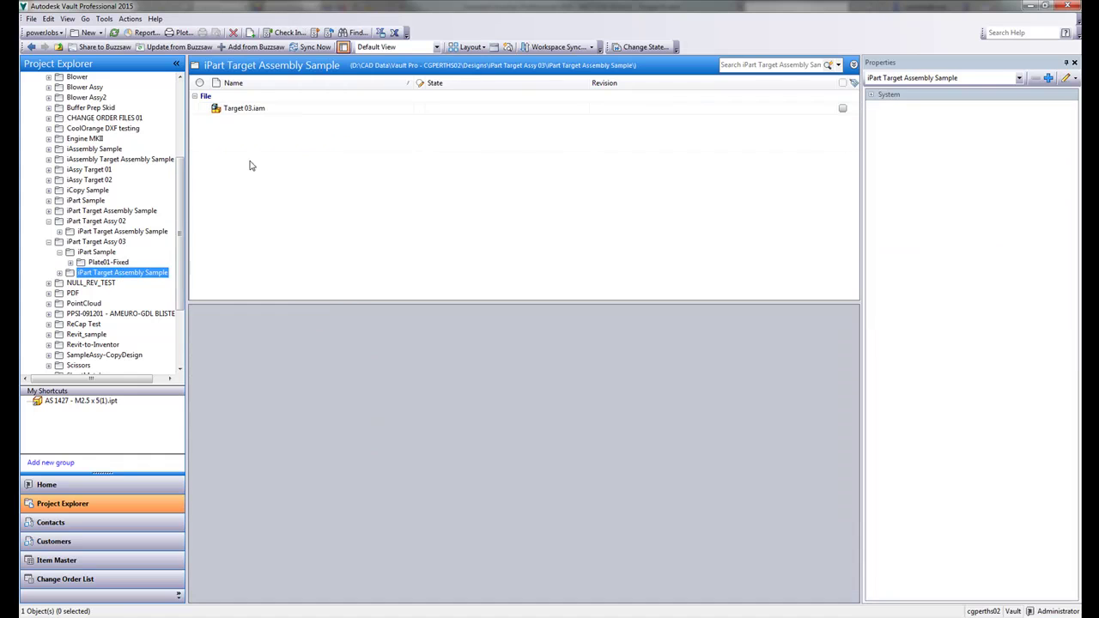
click(254, 111)
right_click(252, 111)
click(273, 117)
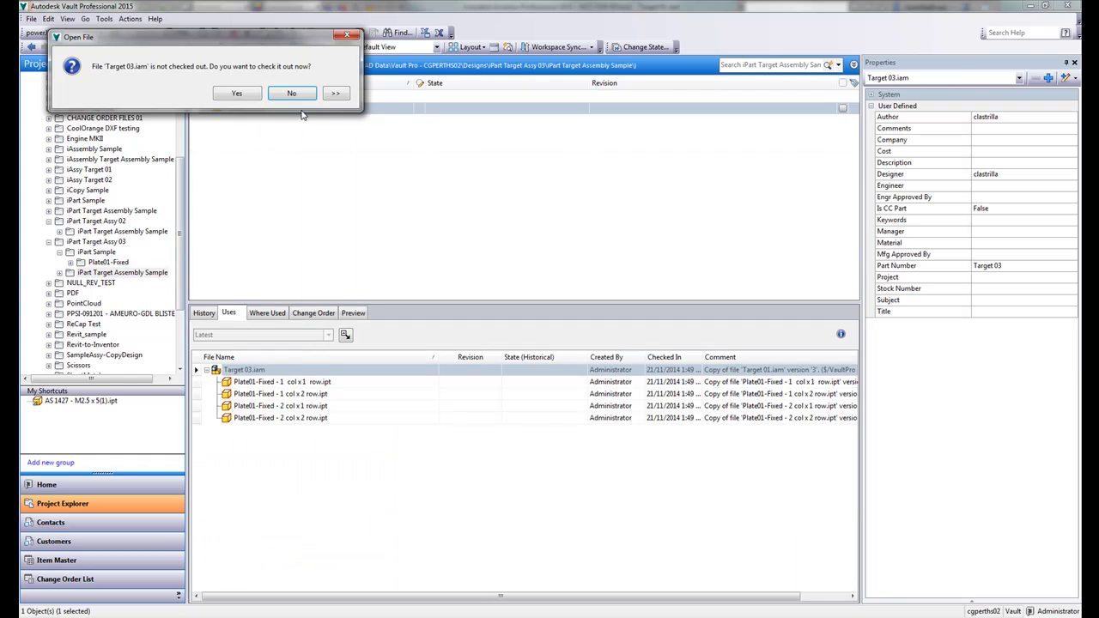
click(299, 96)
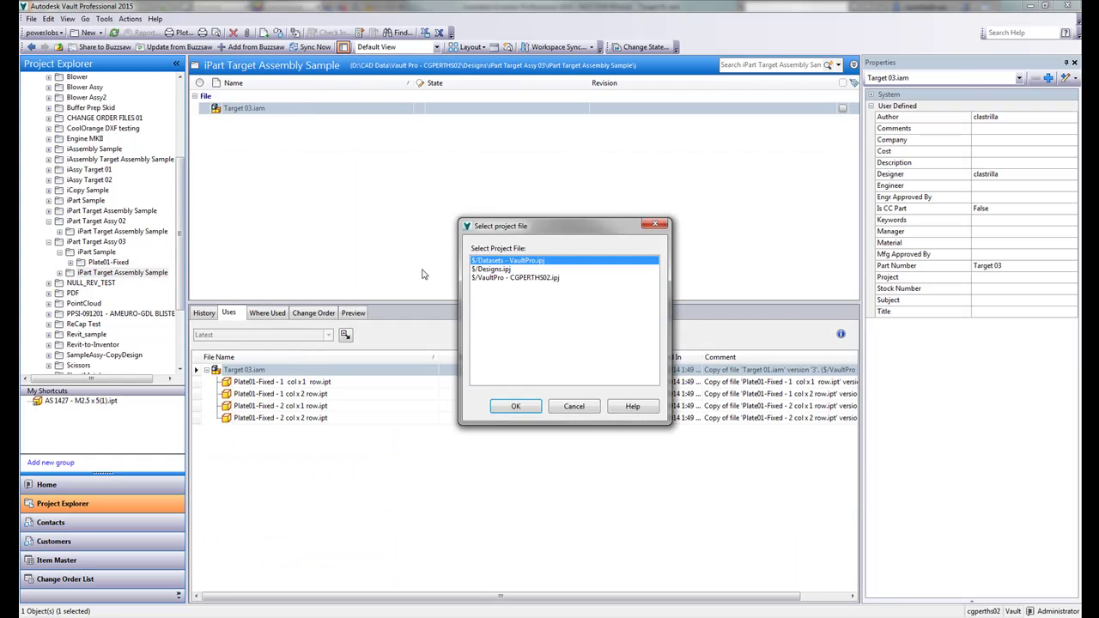
click(539, 279)
click(515, 406)
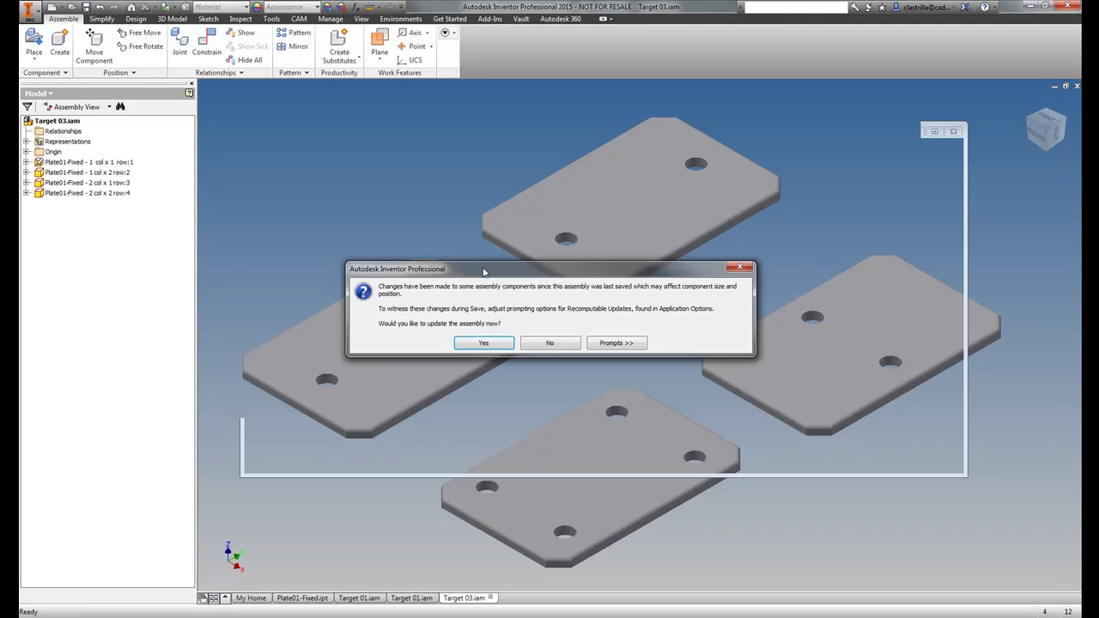
click(483, 343)
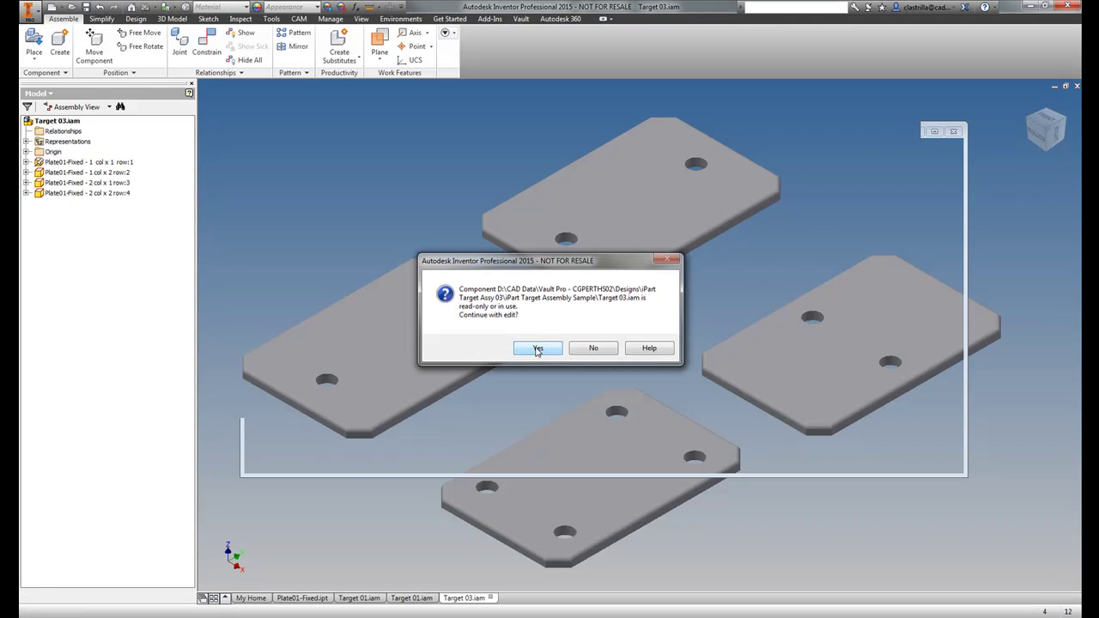
click(535, 346)
- Decline check-out, centre the four plates, and expand all four Plate01-Fixed browser nodes
click(245, 74)
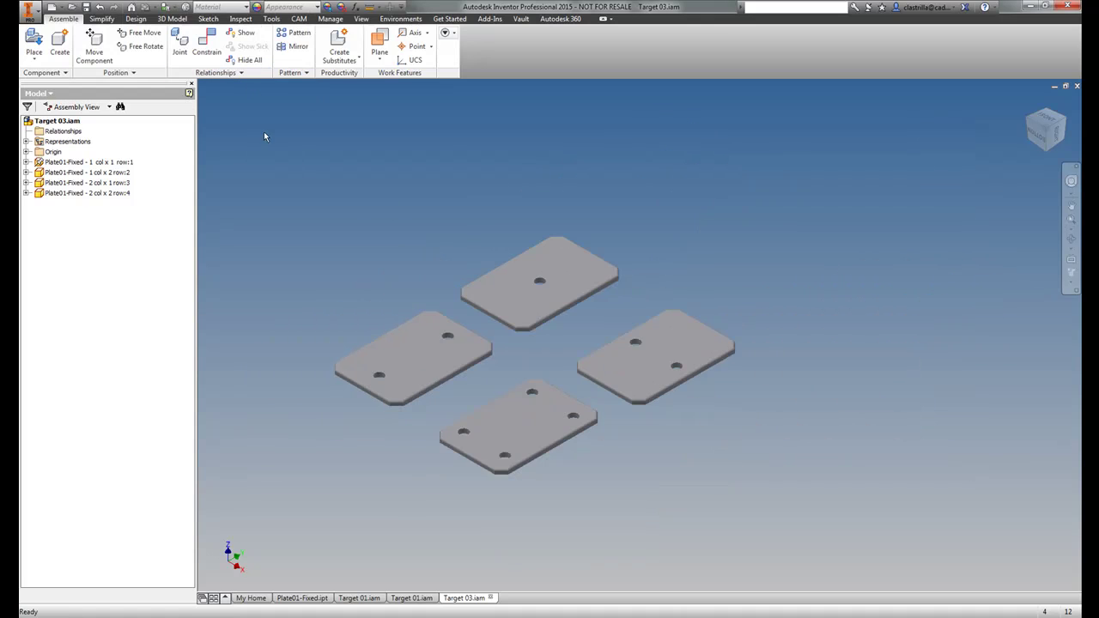
middle_drag(444, 329, 503, 327)
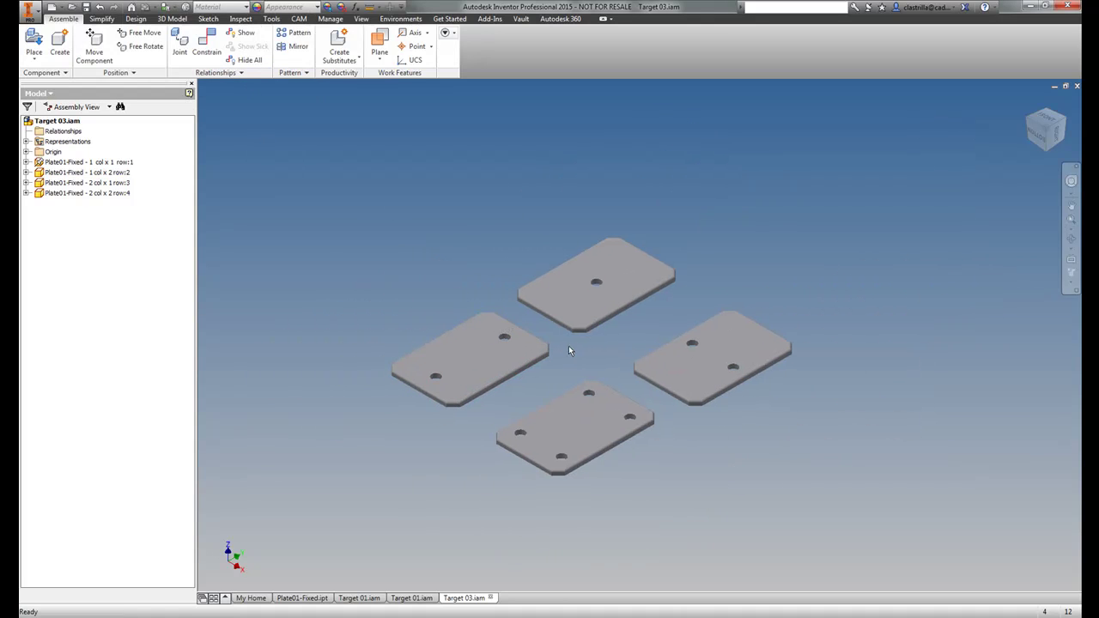
scroll(553, 351, up, 3)
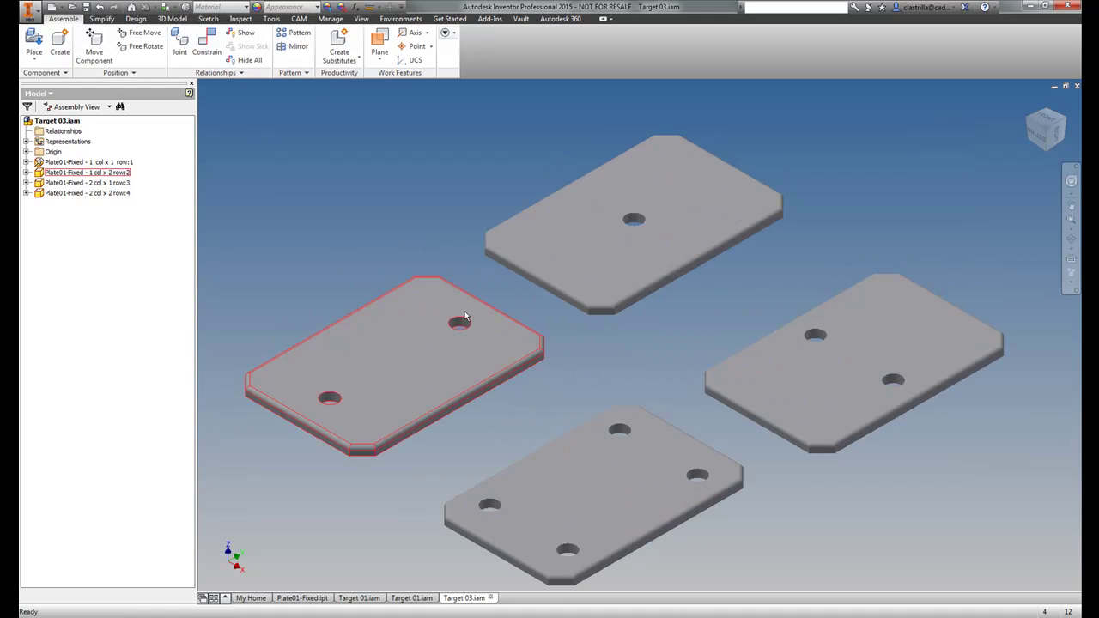
click(27, 162)
click(27, 182)
click(27, 203)
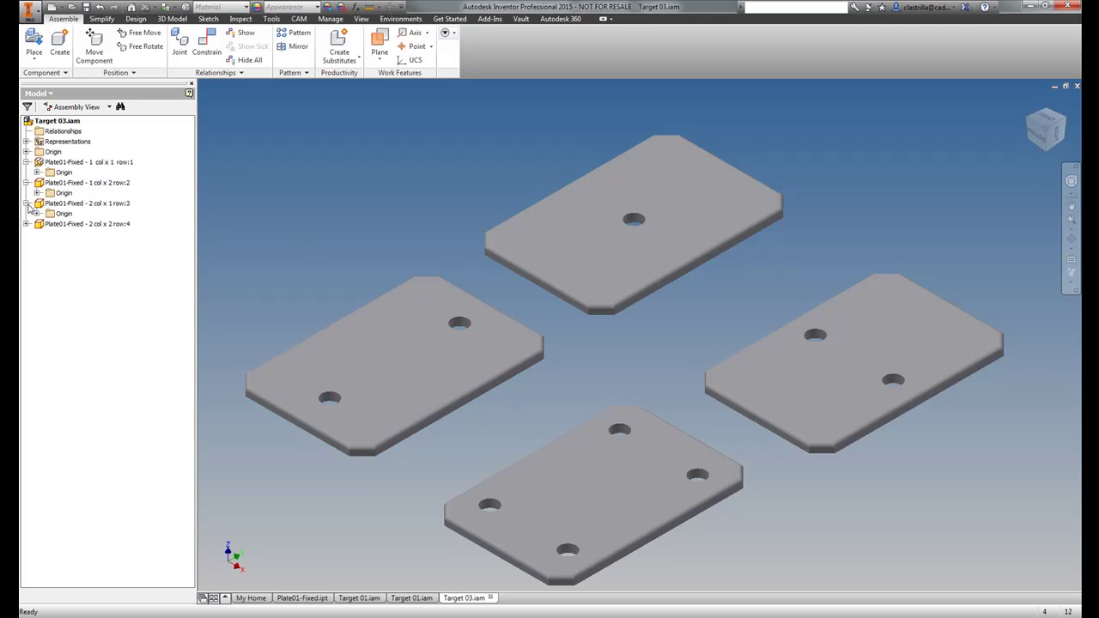
click(26, 224)
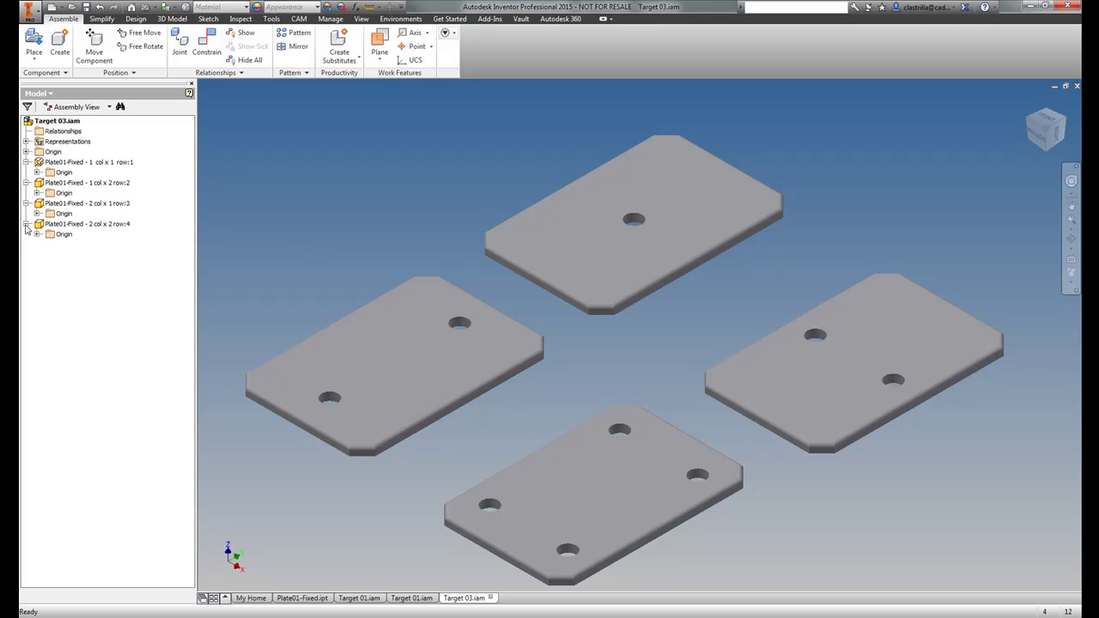
- Highlight each Plate01-Fixed member (row:1 to row:4) to find its plate in the model
click(110, 227)
click(119, 205)
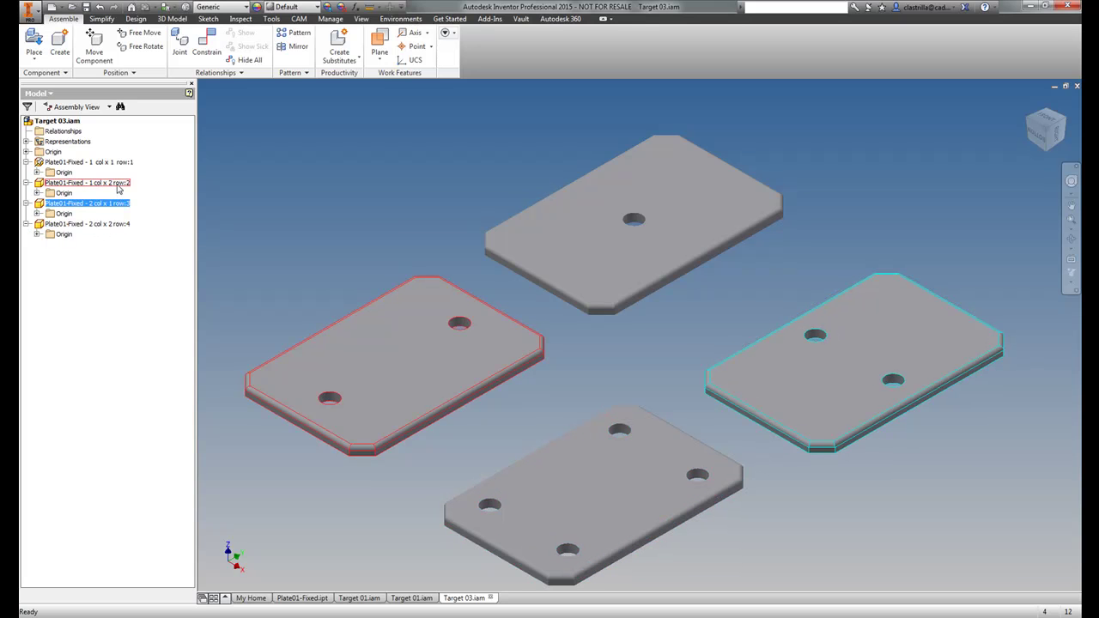
click(120, 185)
click(119, 163)
click(120, 183)
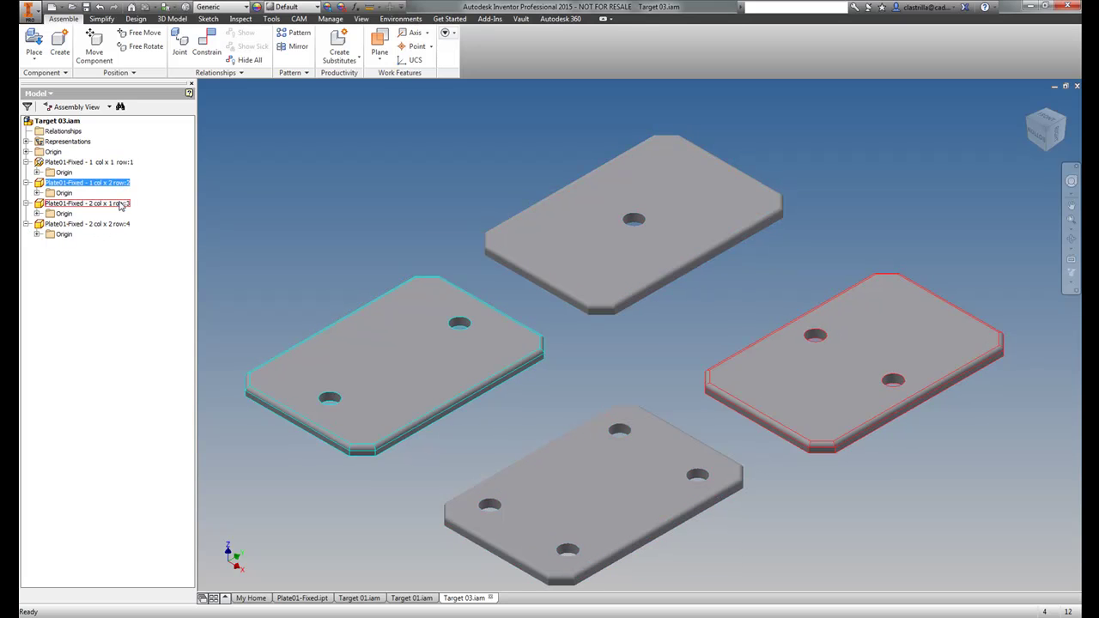
click(119, 205)
click(120, 225)
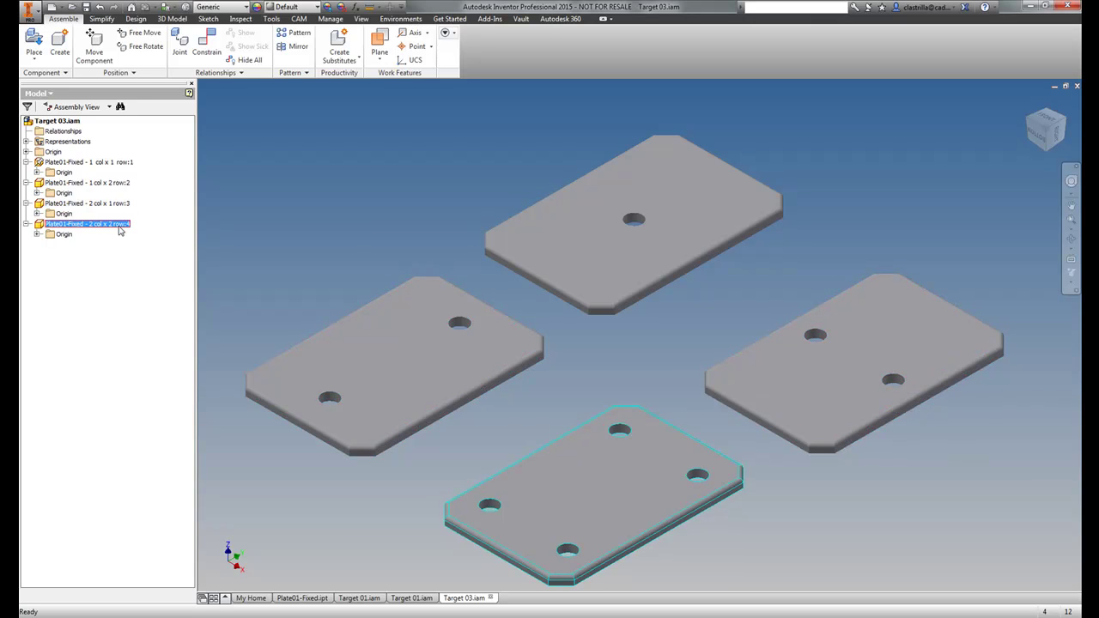
click(319, 246)
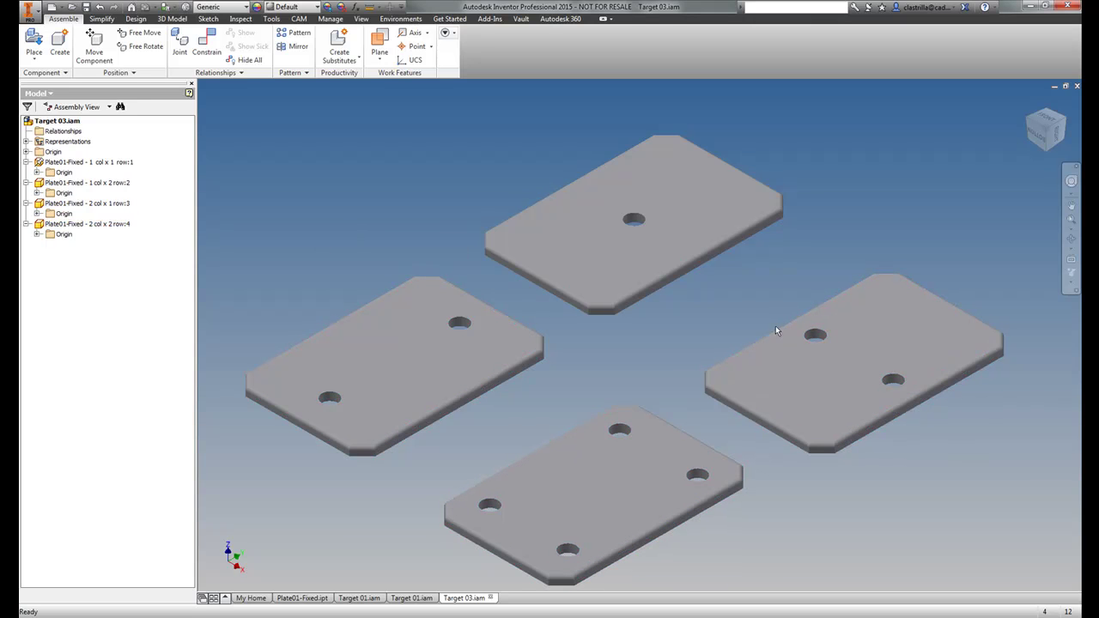
- Open the Plate01-Fixed - 2 col x 2 row member as its own part
right_click(110, 230)
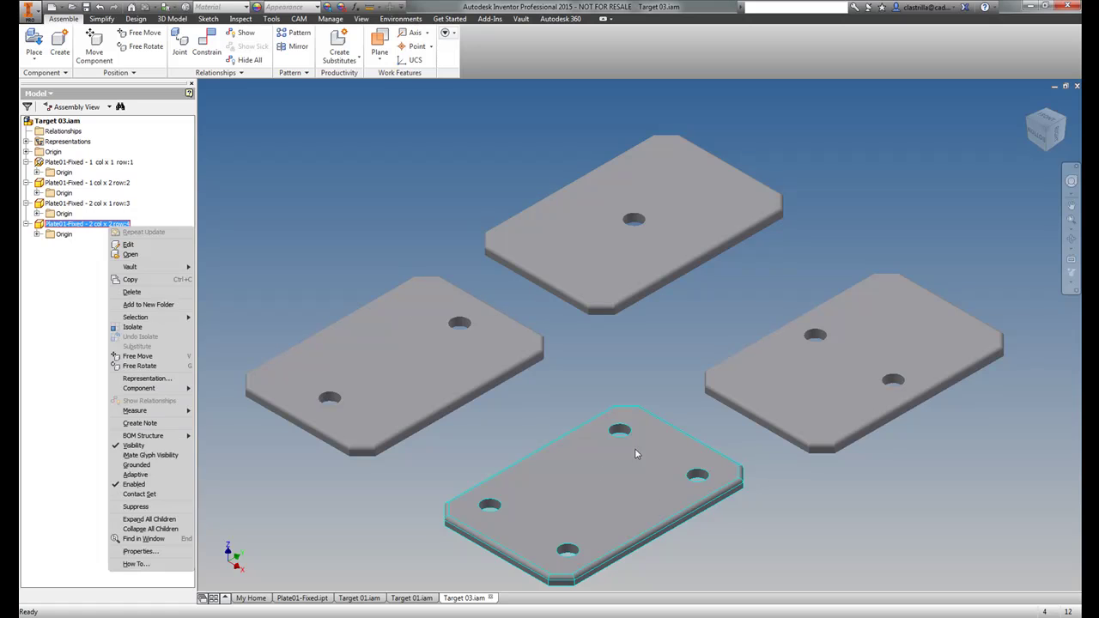
click(335, 213)
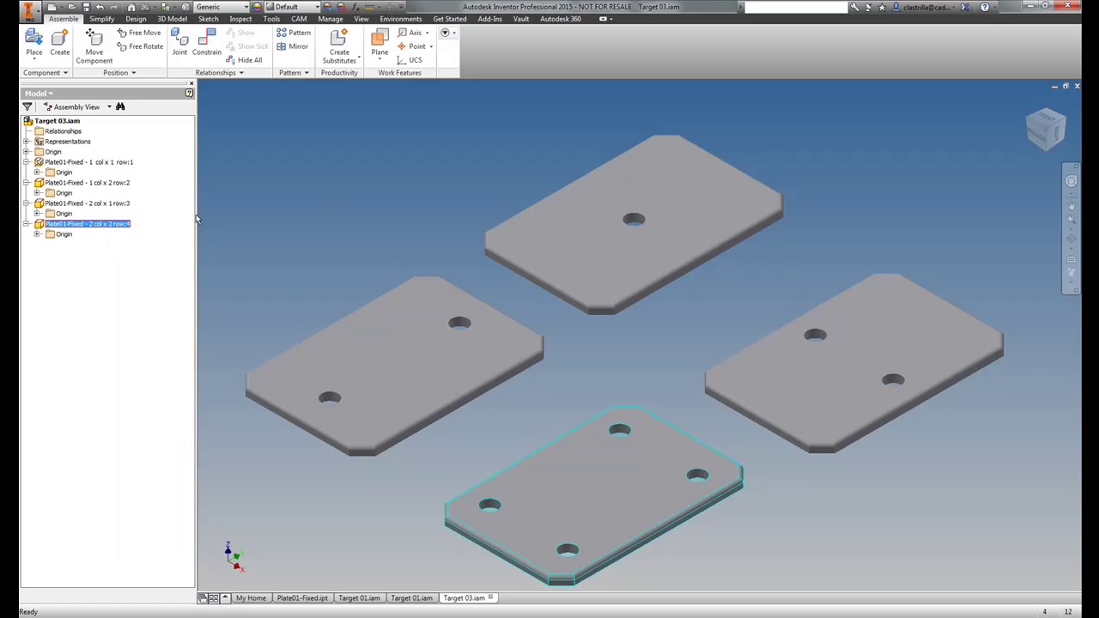
right_click(125, 226)
click(146, 254)
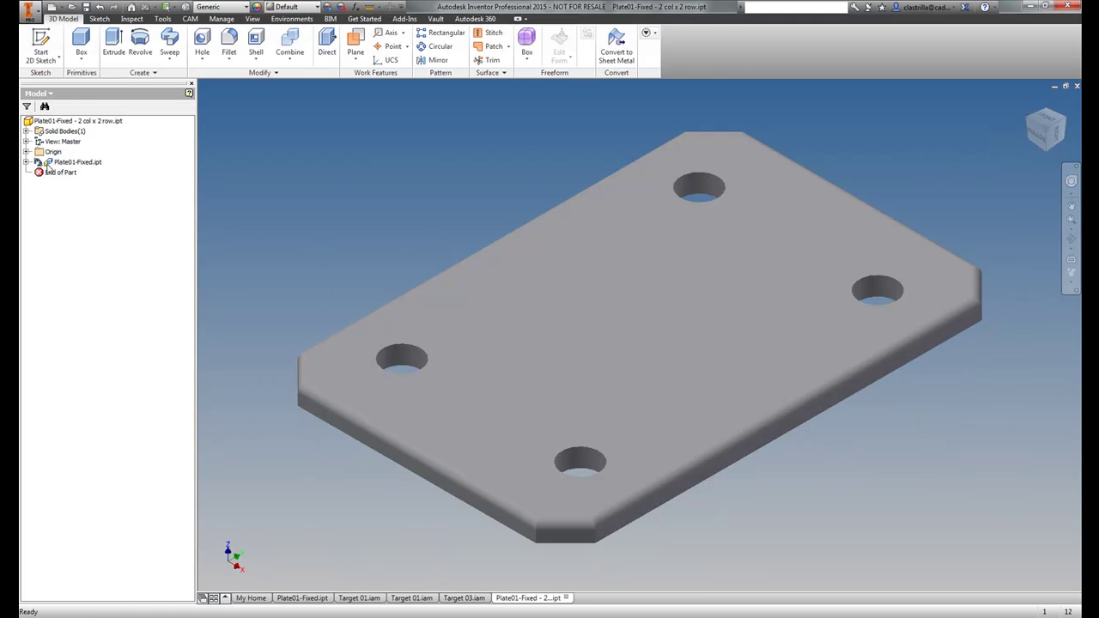
- Expand the Plate01-Fixed.ipt reference to reveal its derived Solid1 body
right_click(79, 169)
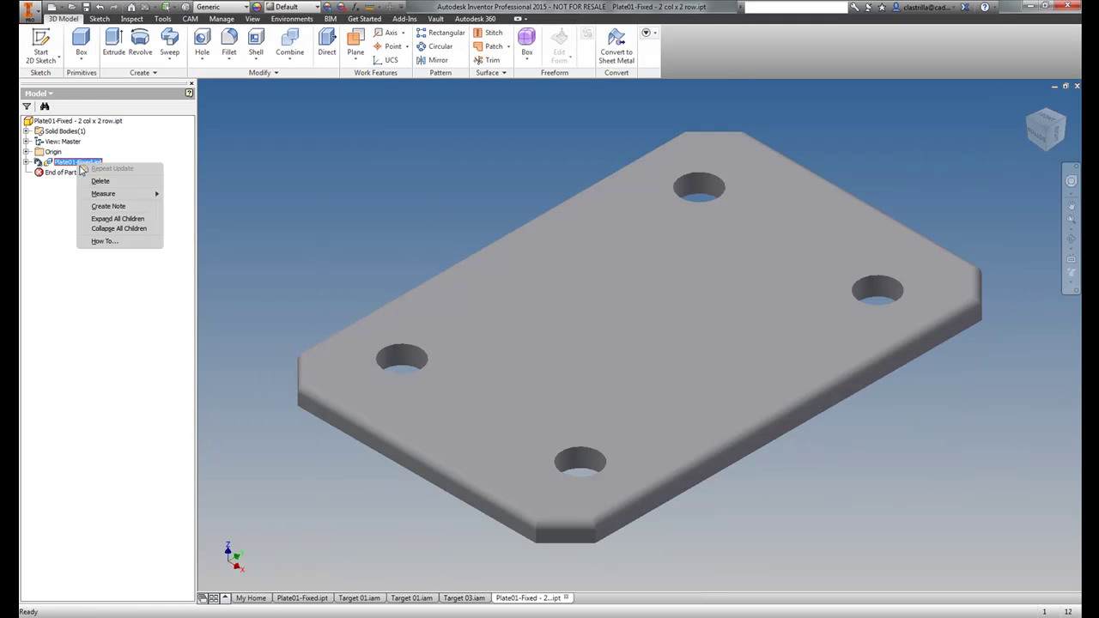
click(26, 162)
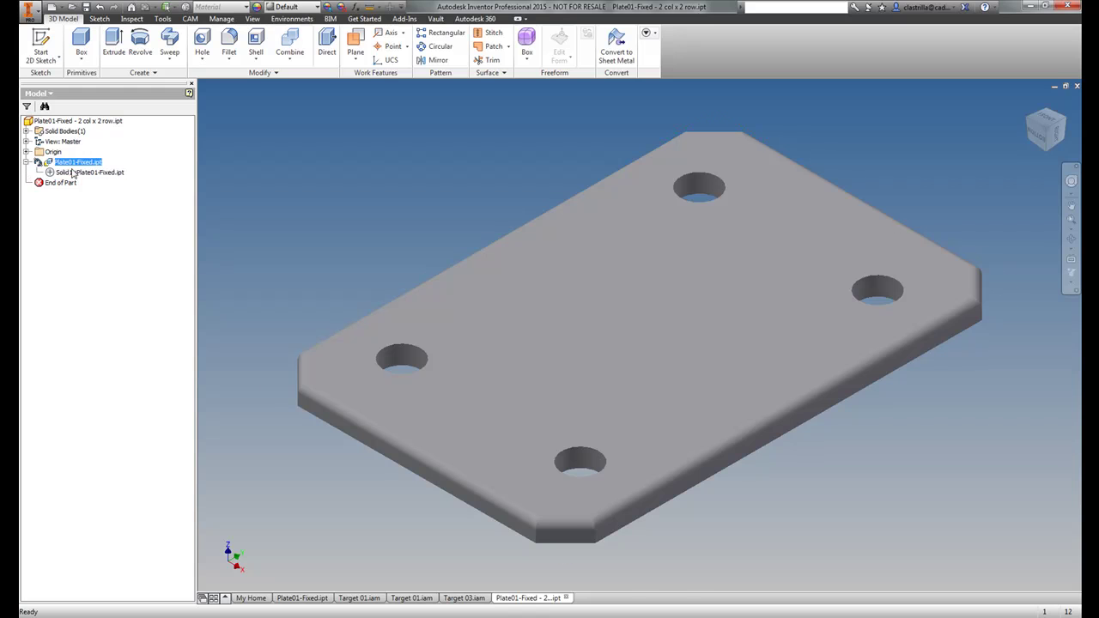
right_click(70, 172)
key(Escape)
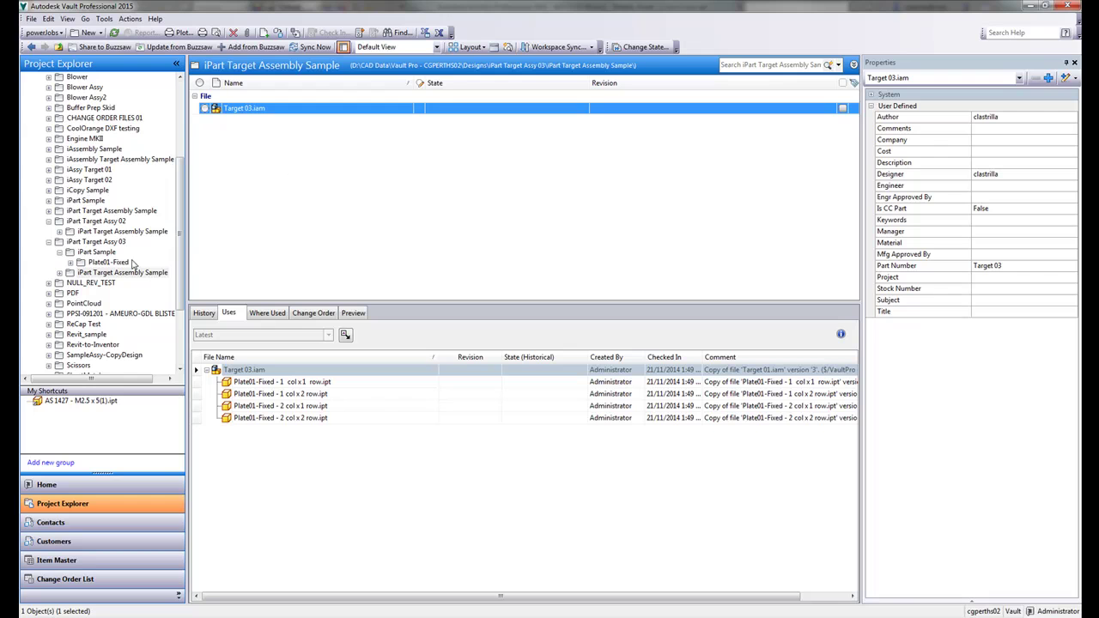
- Browse iPart Target Assy 02 and its iPart Target Assembly Sample folder in Vault
click(96, 221)
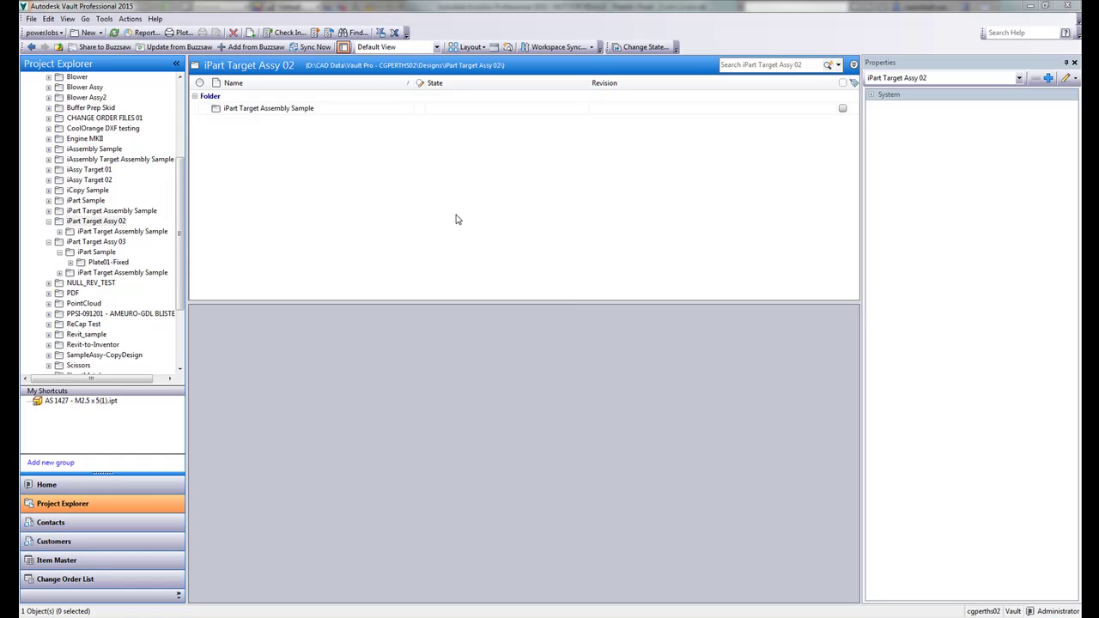
click(124, 223)
click(101, 212)
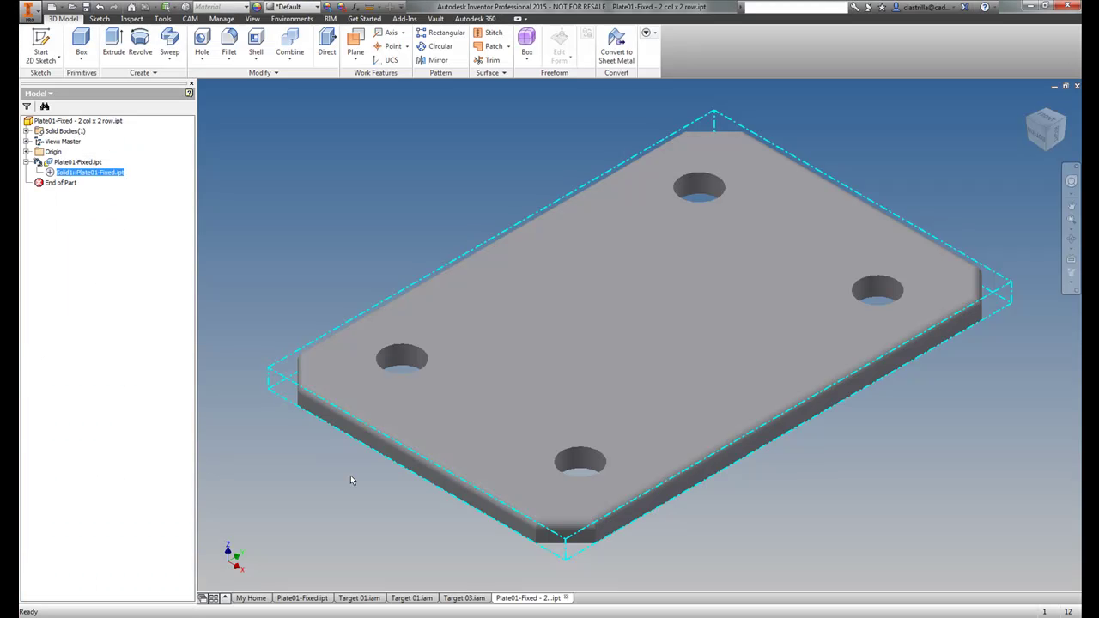
- Switch to Plate01-Fixed.ipt and set iPart edits to apply to the whole factory
click(302, 598)
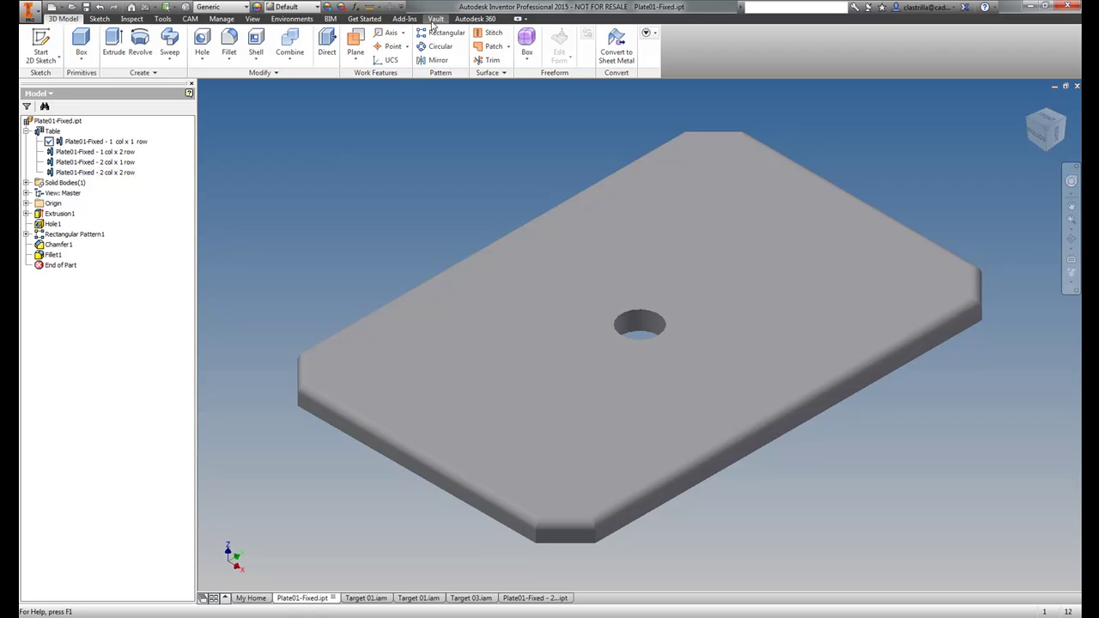
click(218, 19)
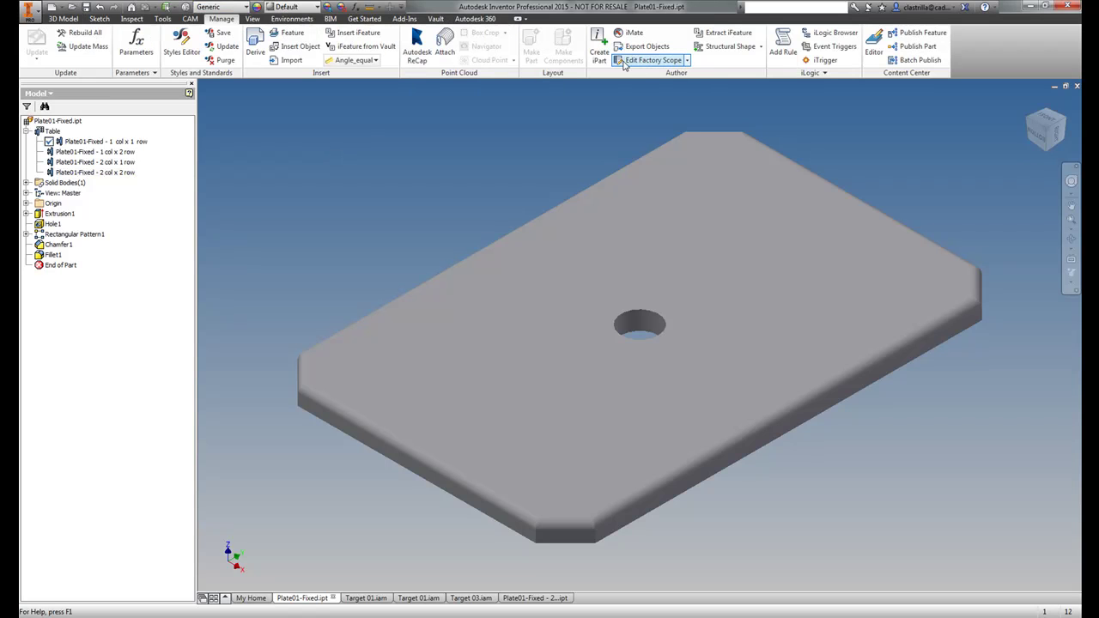
click(648, 60)
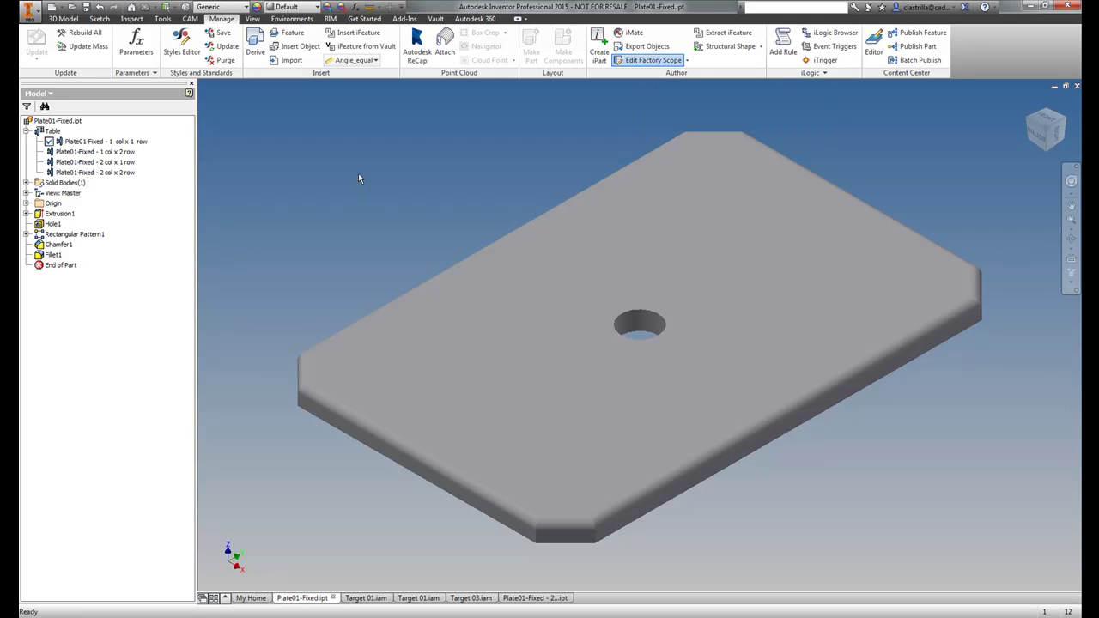
- Delete the Fillet1 and Chamfer1 features from the plate
right_click(55, 256)
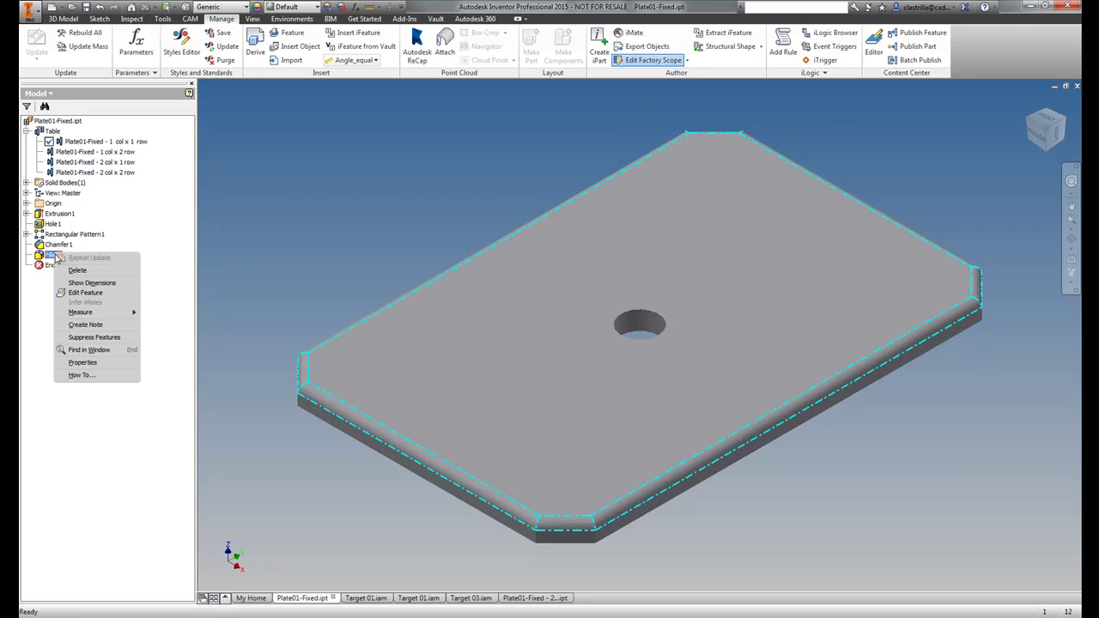
click(74, 269)
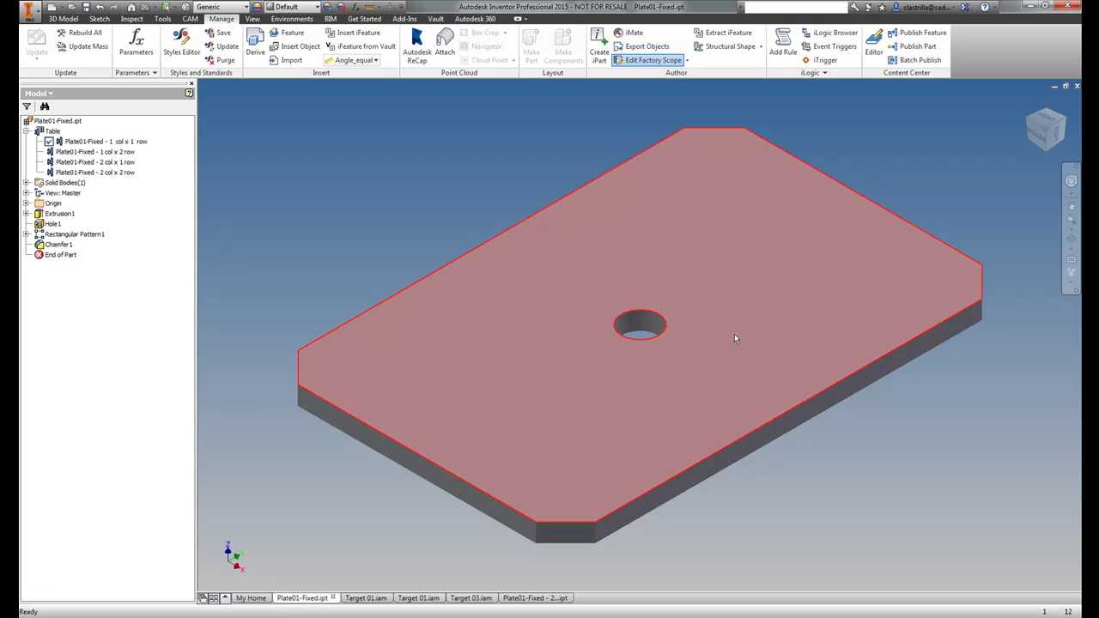
right_click(69, 245)
click(79, 257)
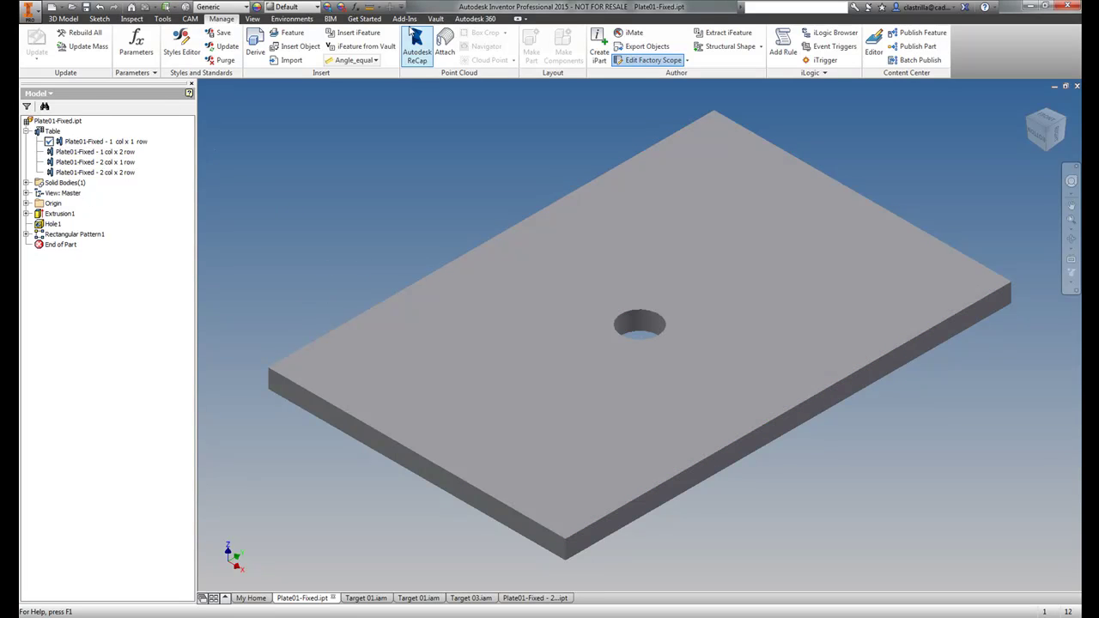
- Update the part's vault properties, applying Yes To All
click(435, 18)
click(231, 45)
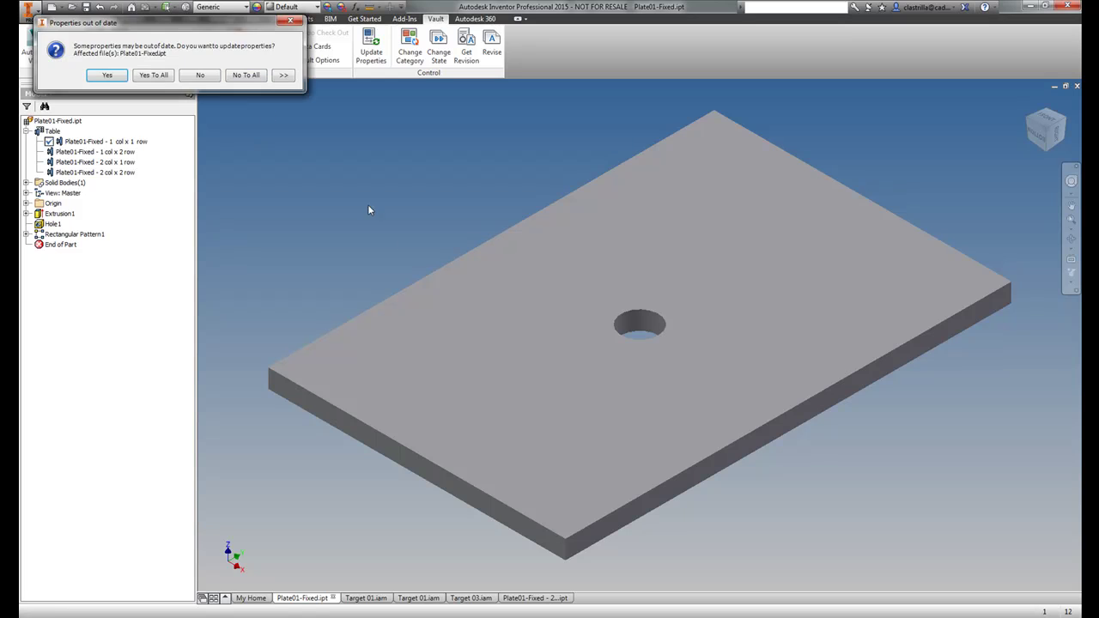
click(155, 75)
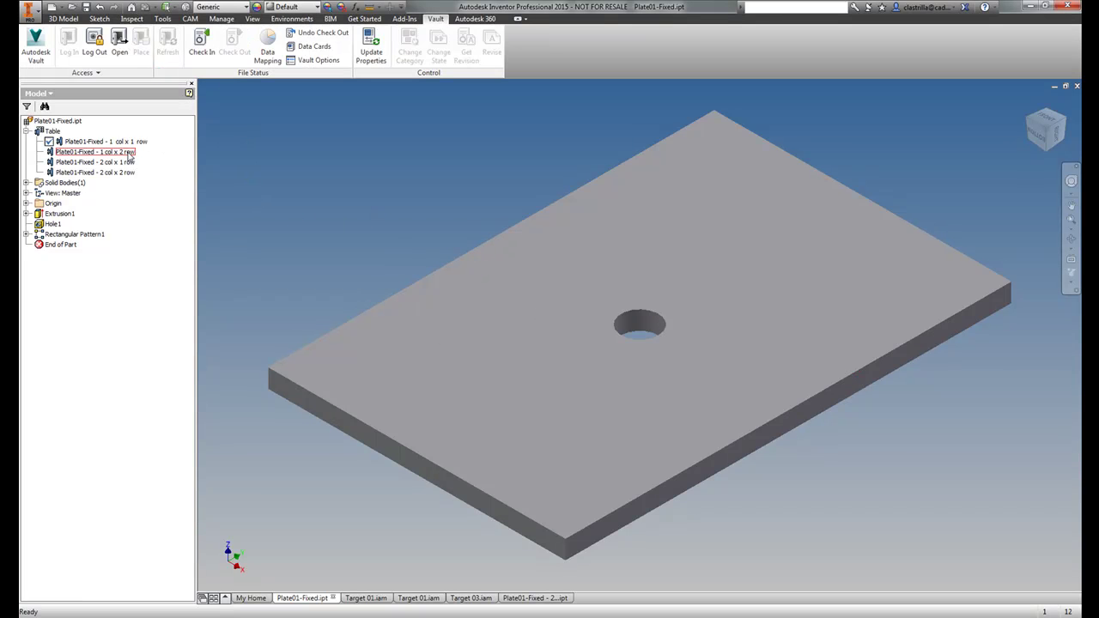
- Generate files for all four iPart table members and save the factory and members
click(103, 141)
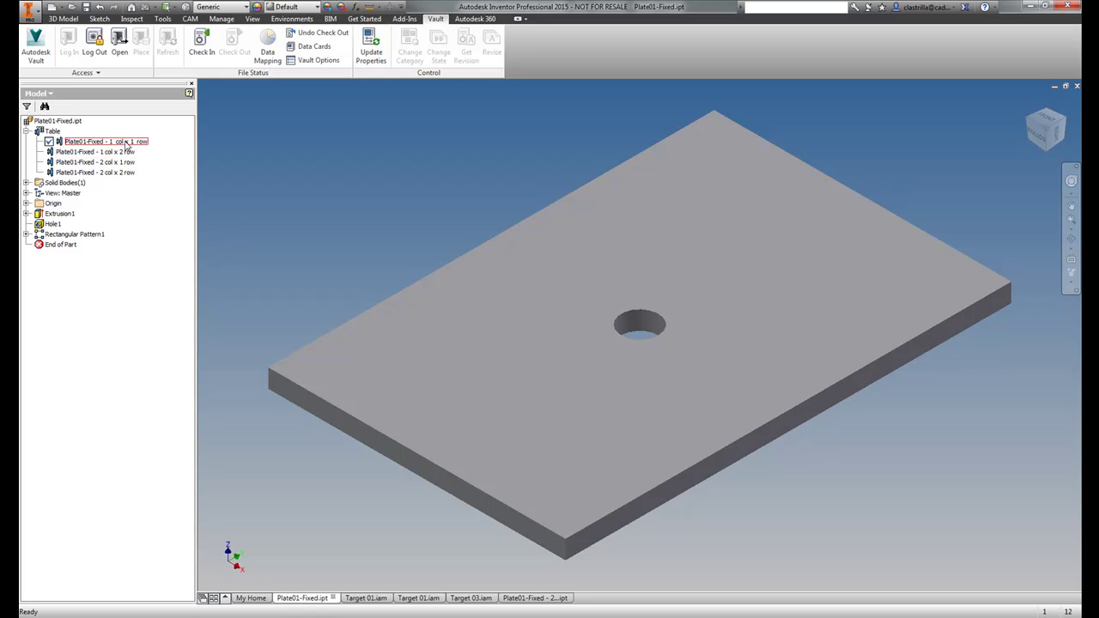
shift+click(127, 172)
right_click(127, 173)
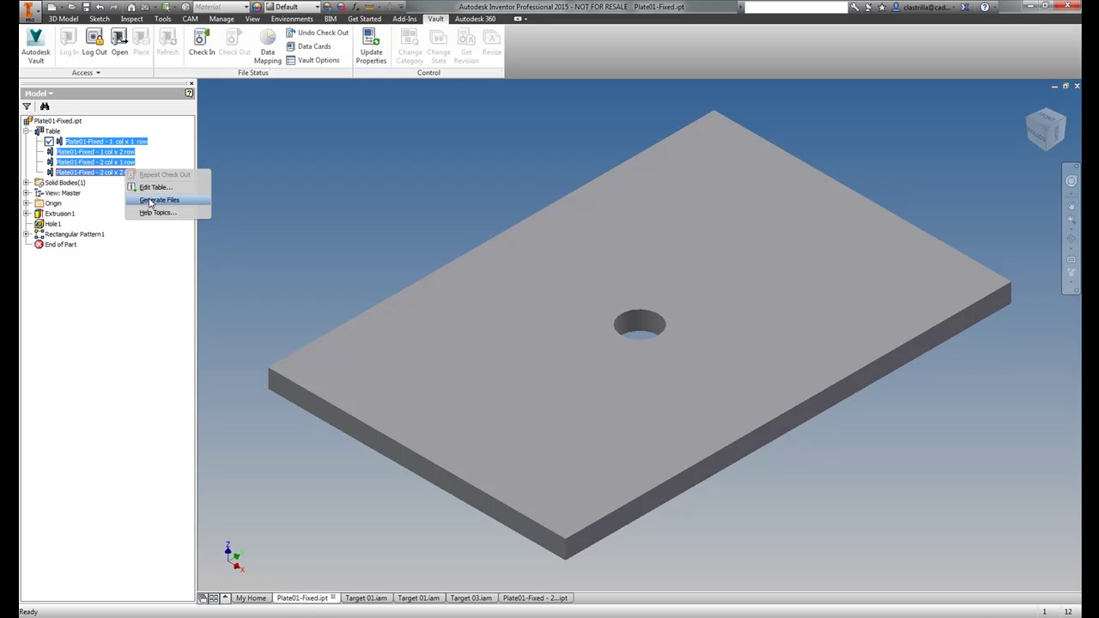
click(151, 201)
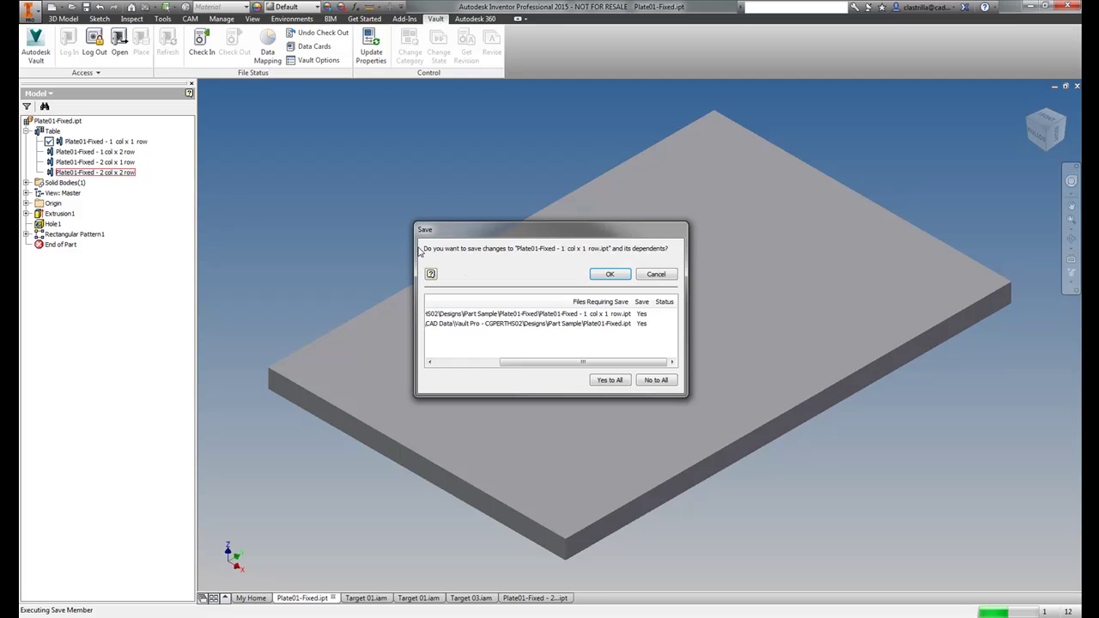
click(606, 274)
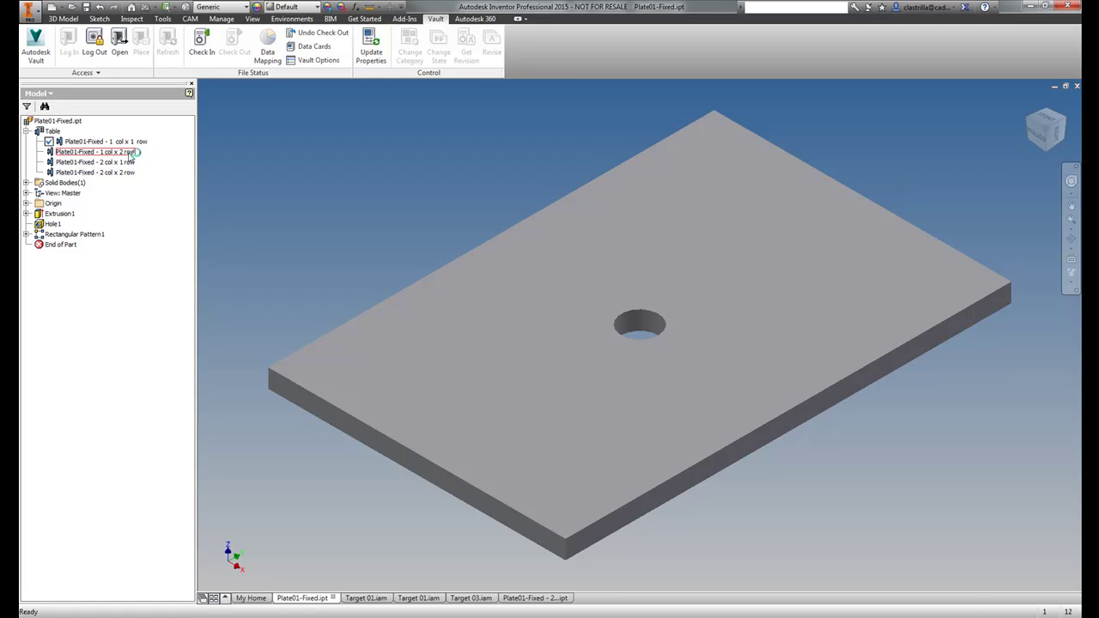
- Activate each member in turn to check its shape, ending with 1 col x 1 row
double_click(129, 152)
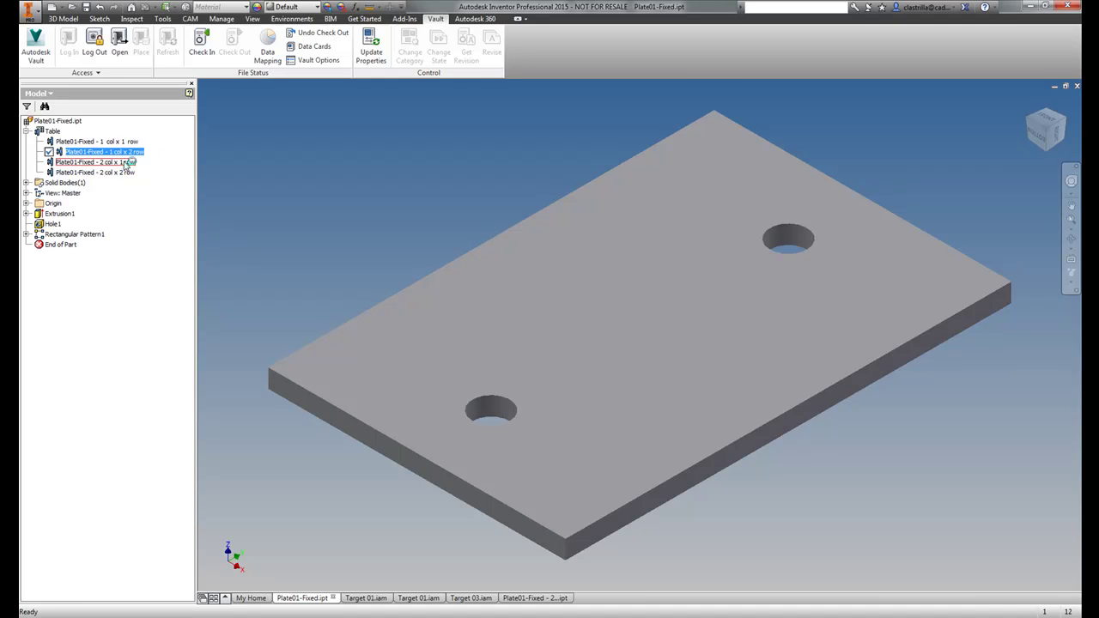
double_click(127, 162)
double_click(123, 172)
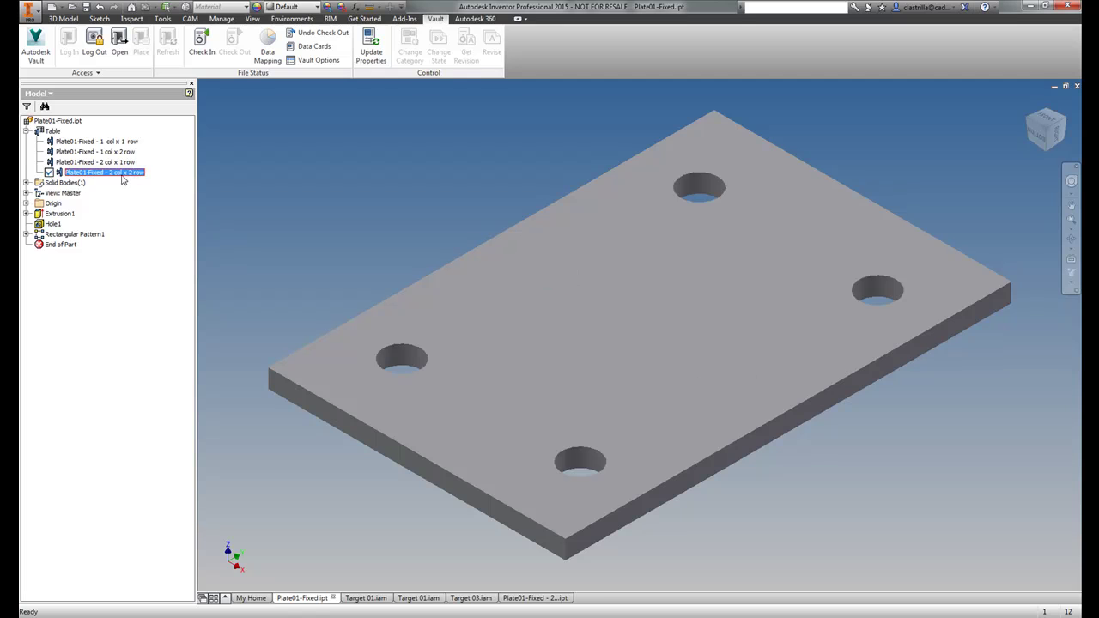
double_click(103, 142)
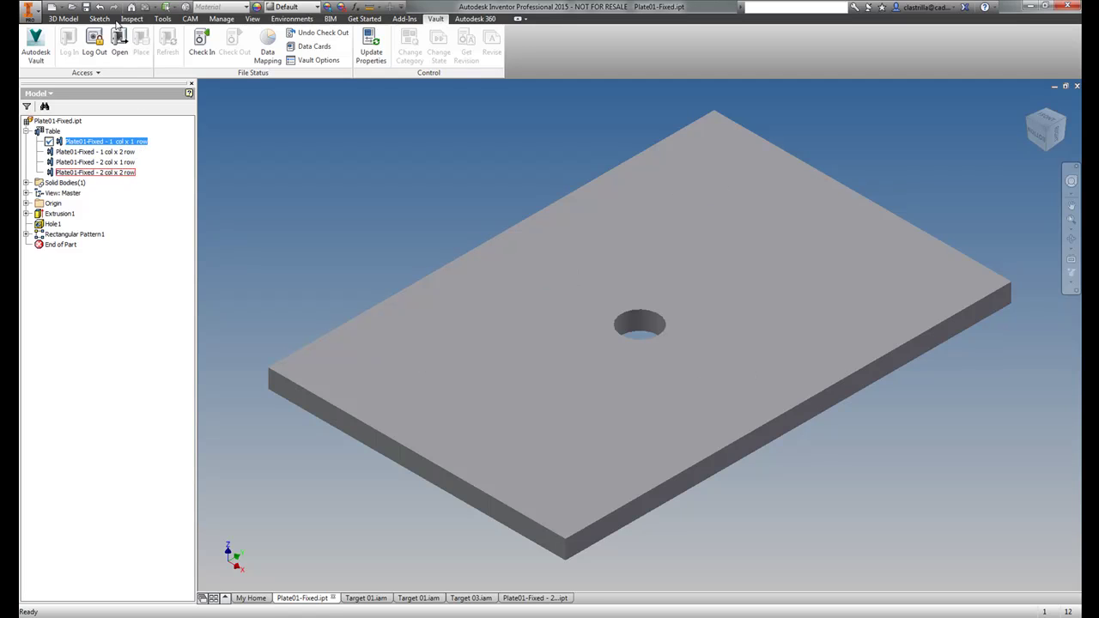
- Check in Plate01-Fixed.ipt and its four member files with all five ticked
click(200, 53)
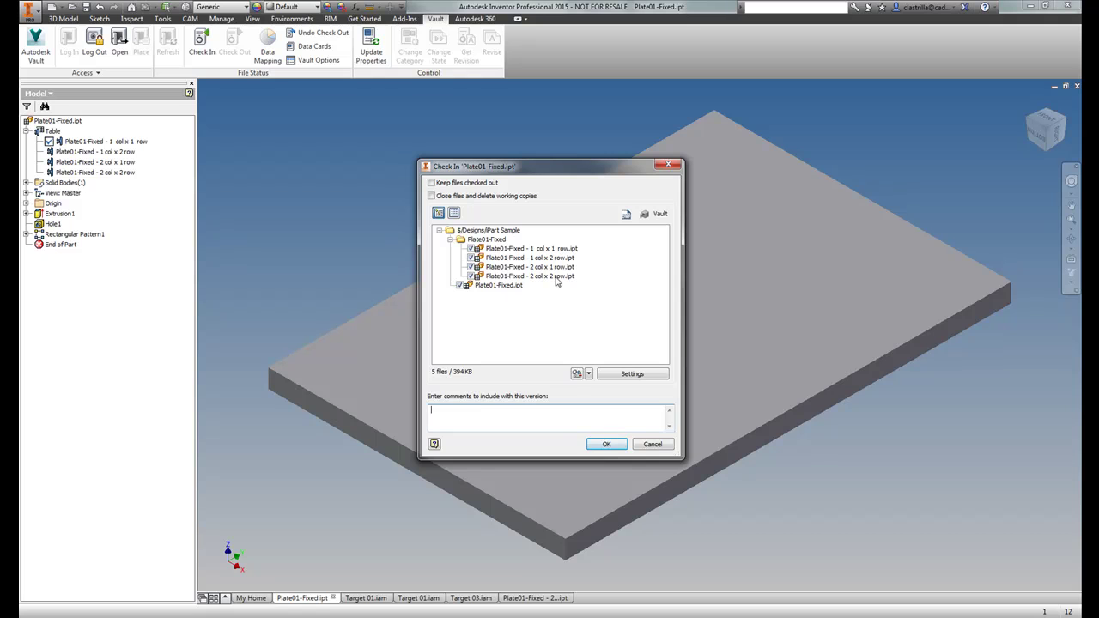
click(614, 448)
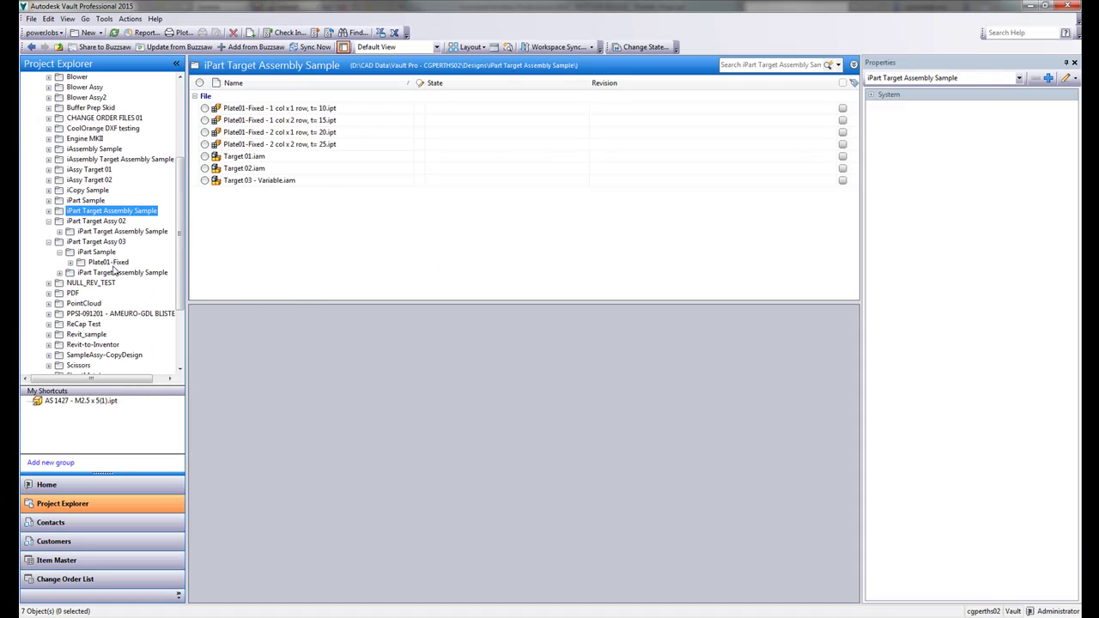
- View Plate01-Fixed.ipt's version preview in iPart Sample, then select Target 01.iam in iPart Target Assembly Sample
click(49, 200)
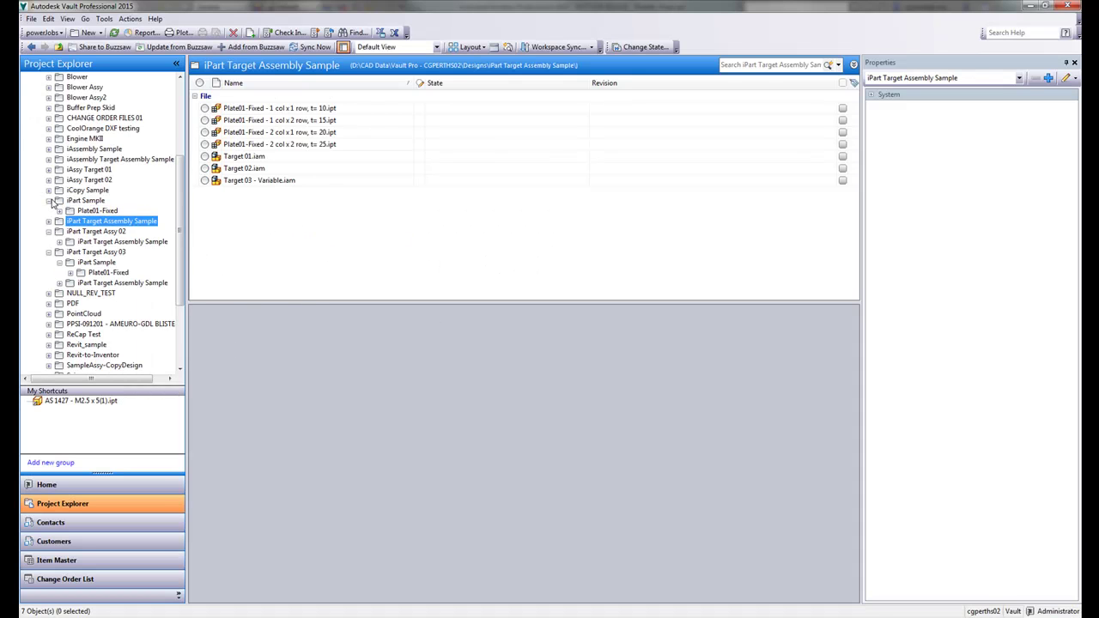
click(100, 211)
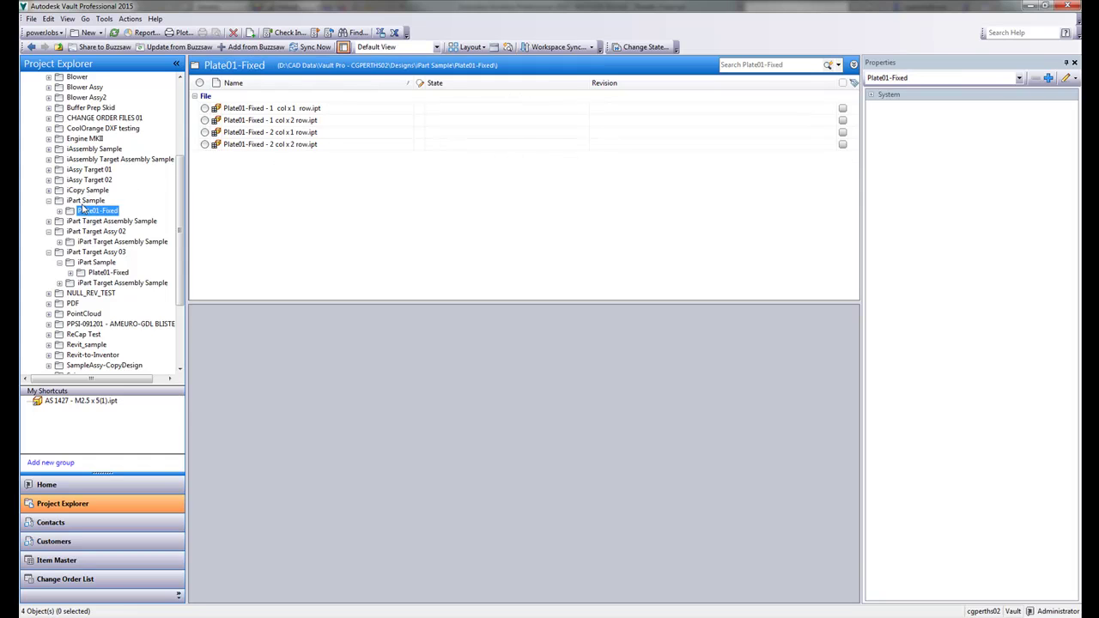
click(84, 201)
click(248, 144)
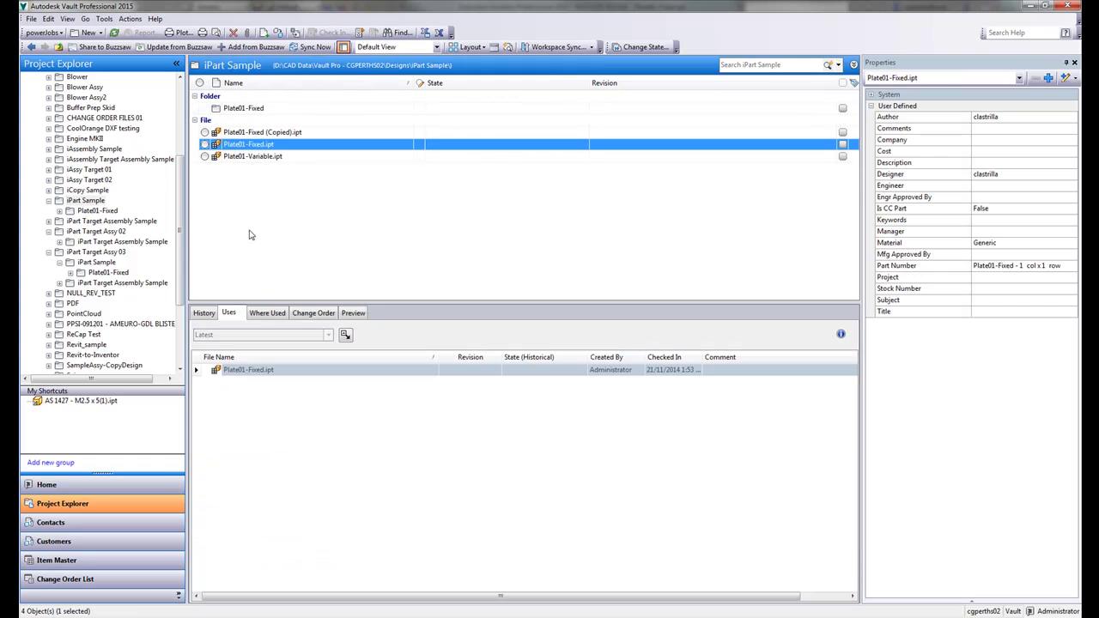
click(353, 313)
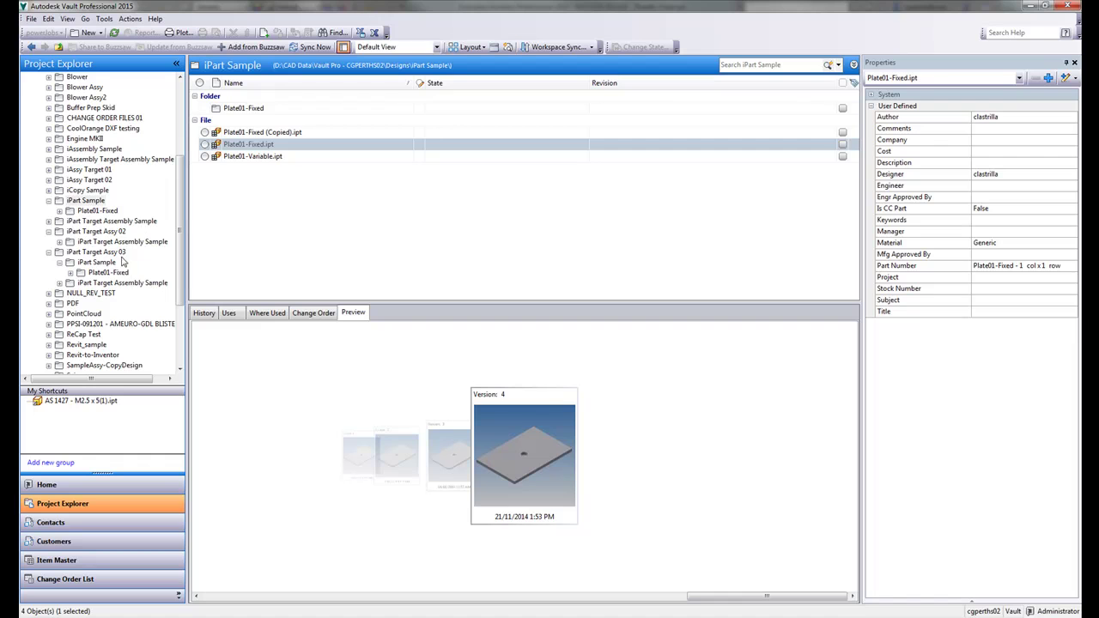
click(120, 221)
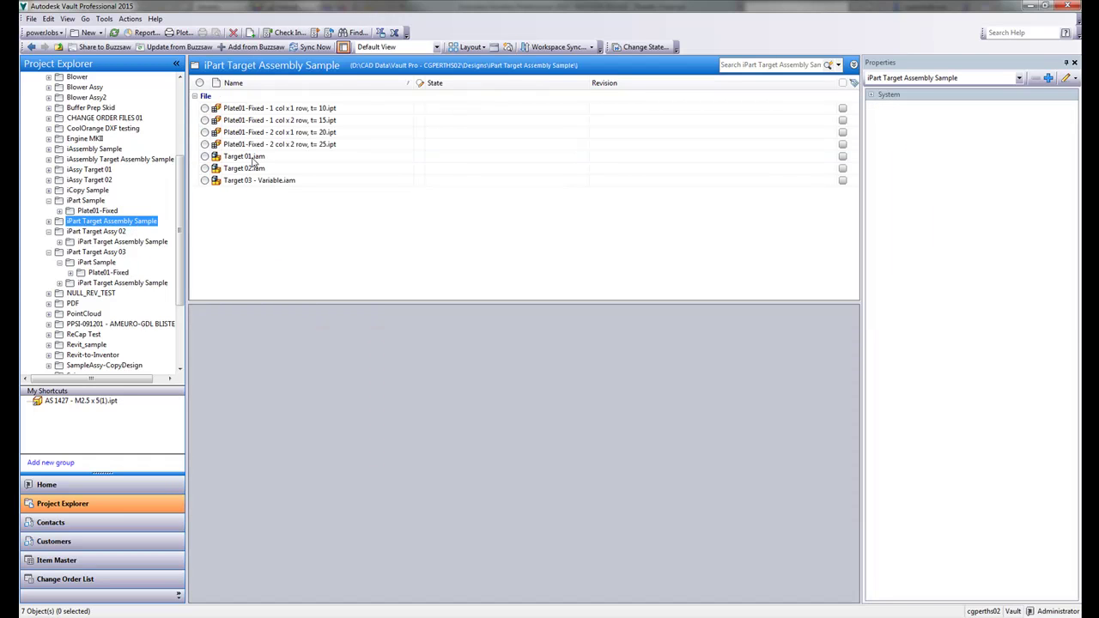
click(248, 156)
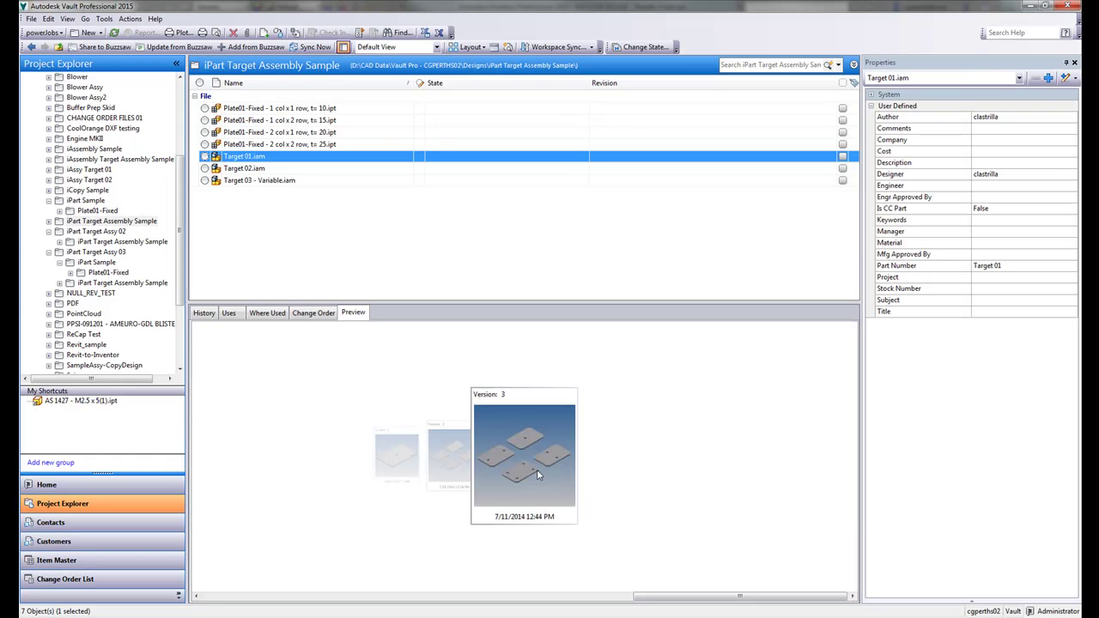
- Open Target 01.iam's 3-D preview, update its out-of-date visualization, and orbit the refreshed model
click(522, 447)
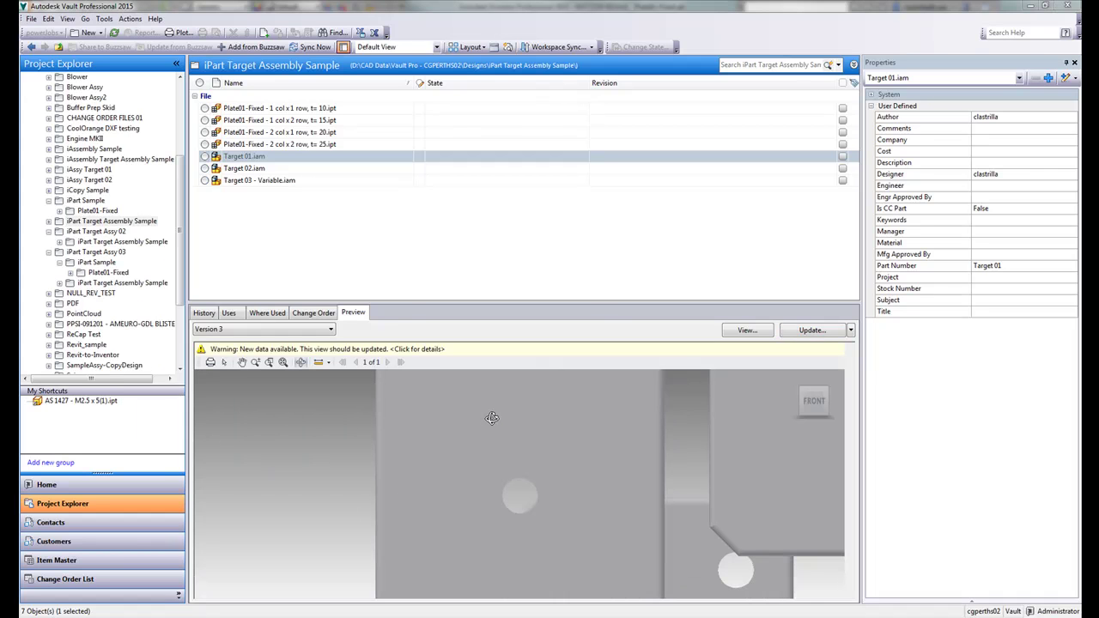
drag(603, 483, 574, 489)
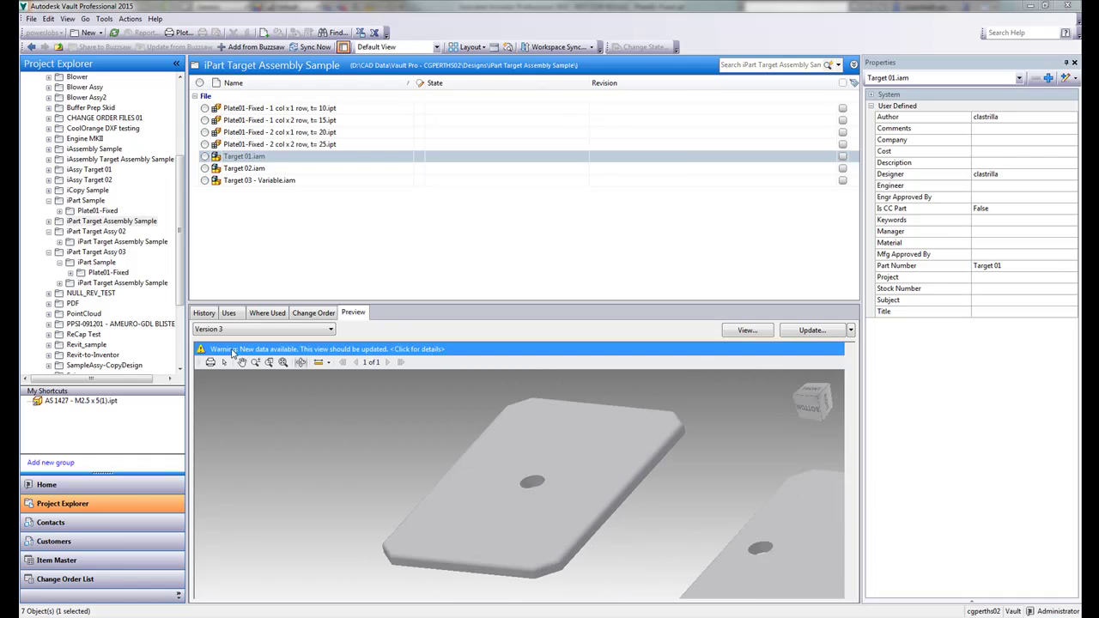
click(399, 351)
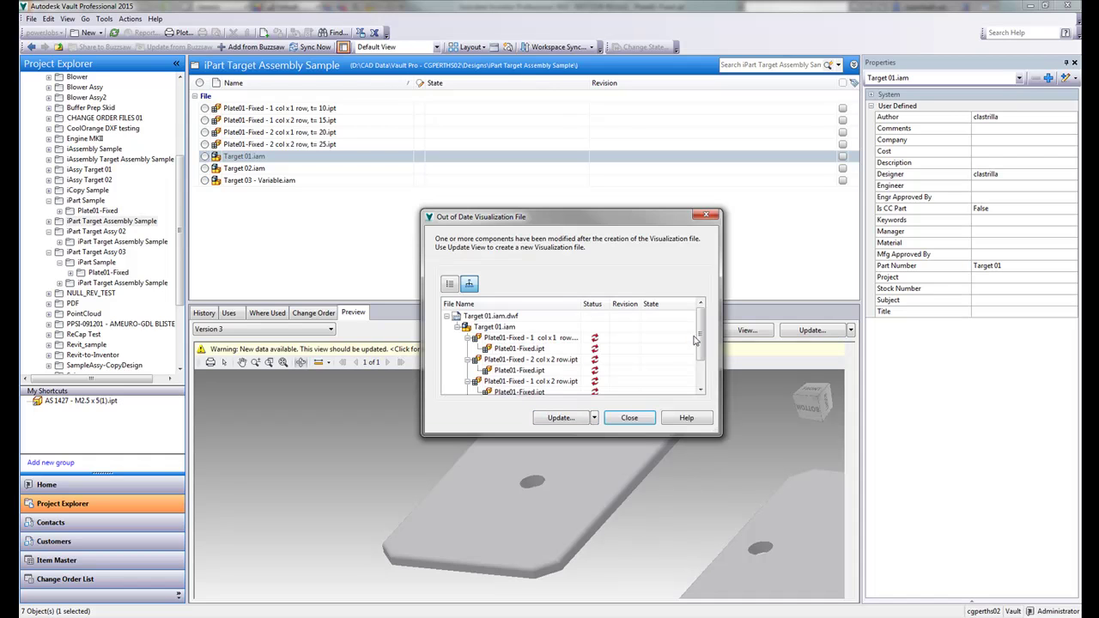
mouse_move(700, 333)
mouse_down()
mouse_move(701, 362)
mouse_move(700, 316)
mouse_up()
click(581, 417)
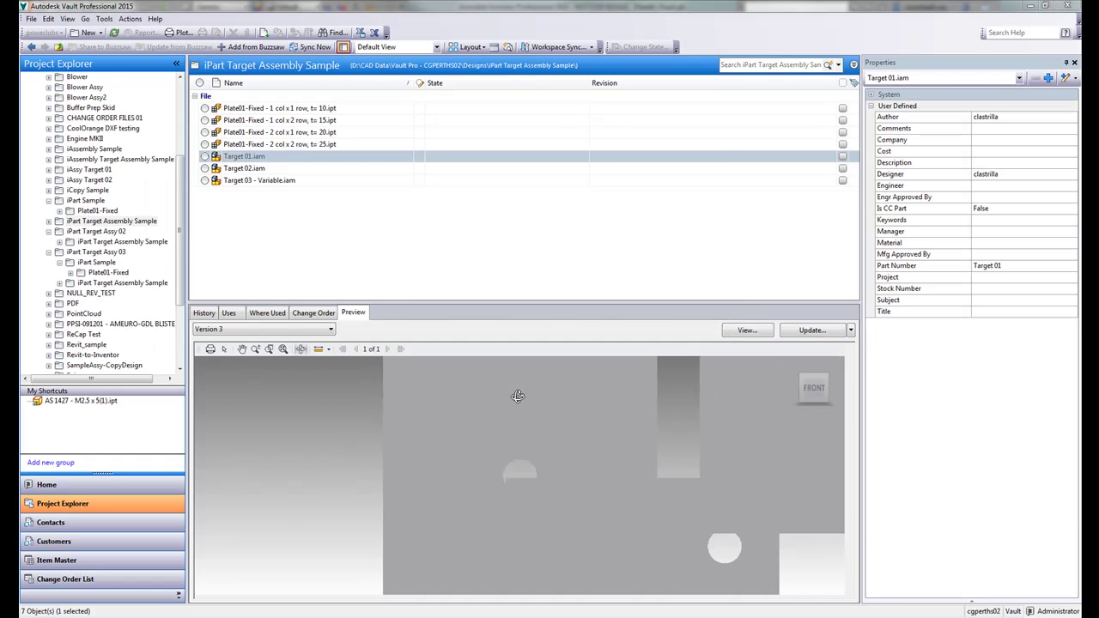
mouse_move(538, 447)
mouse_down()
mouse_move(482, 471)
mouse_move(507, 463)
mouse_move(497, 466)
mouse_move(513, 403)
mouse_move(531, 440)
mouse_move(512, 439)
mouse_up()
scroll(483, 471, down, 5)
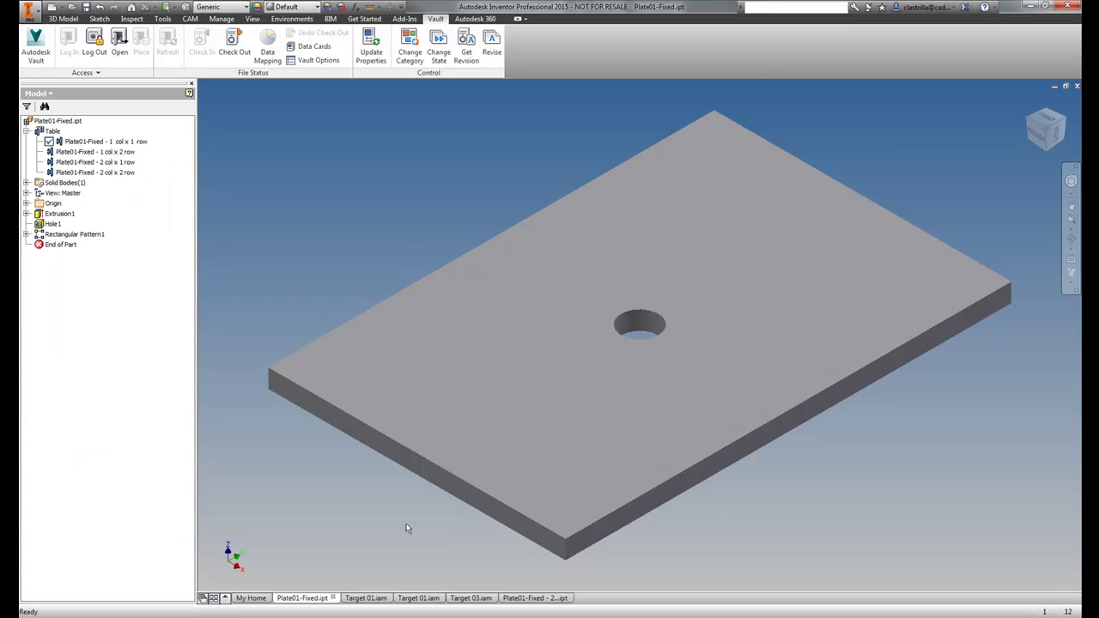
- Compare both Target 01.iam assemblies' square plates, then switch to Target 03.iam's chamfered plates
click(366, 597)
key(F6)
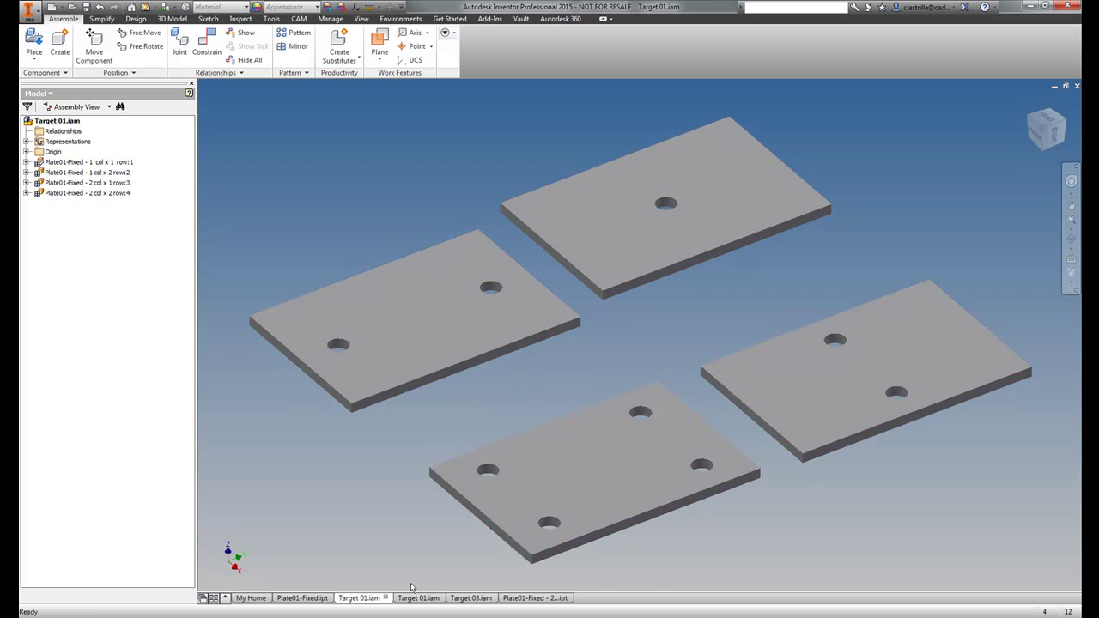
click(417, 599)
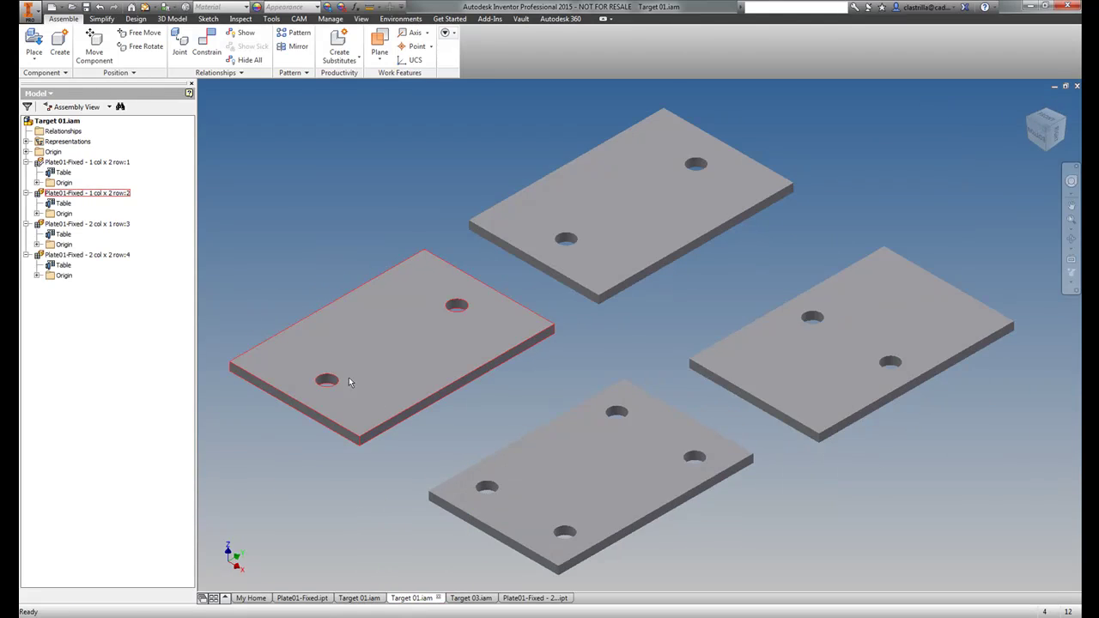
mouse_move(460, 388)
shift+middle_down()
mouse_move(483, 368)
mouse_move(473, 370)
mouse_move(473, 394)
mouse_move(466, 372)
shift+middle_up()
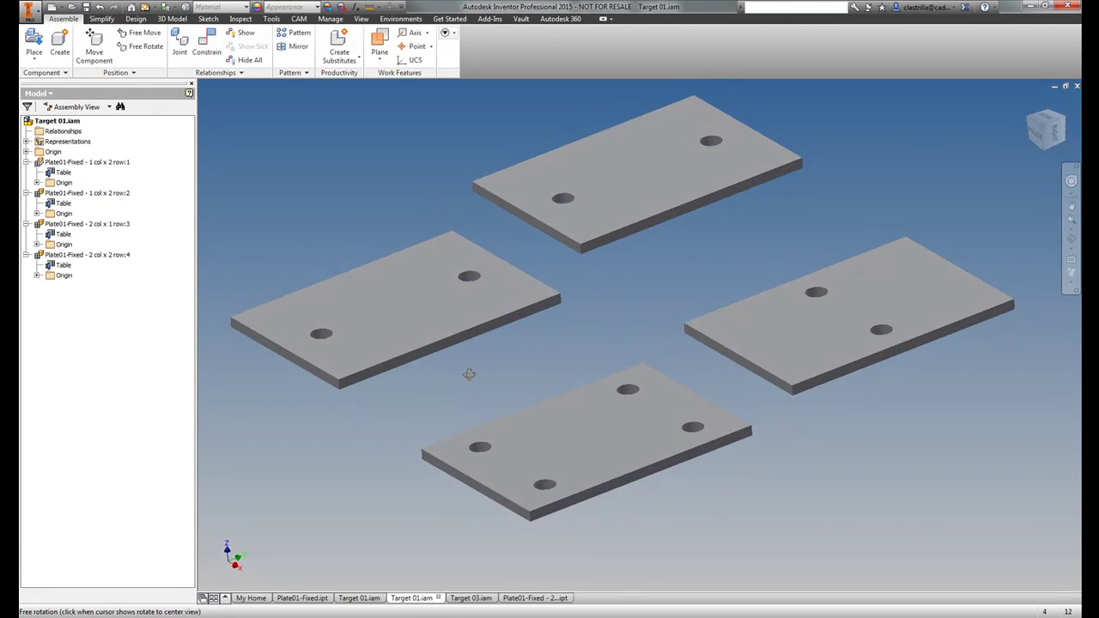
click(465, 599)
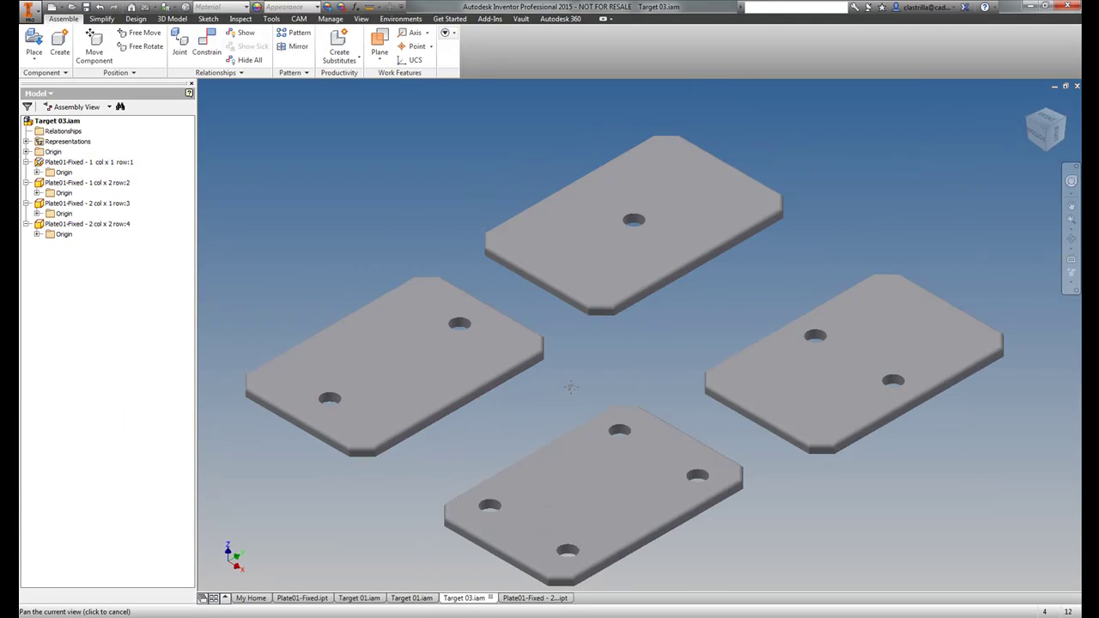
shift+middle_drag(539, 382, 559, 338)
key(F6)
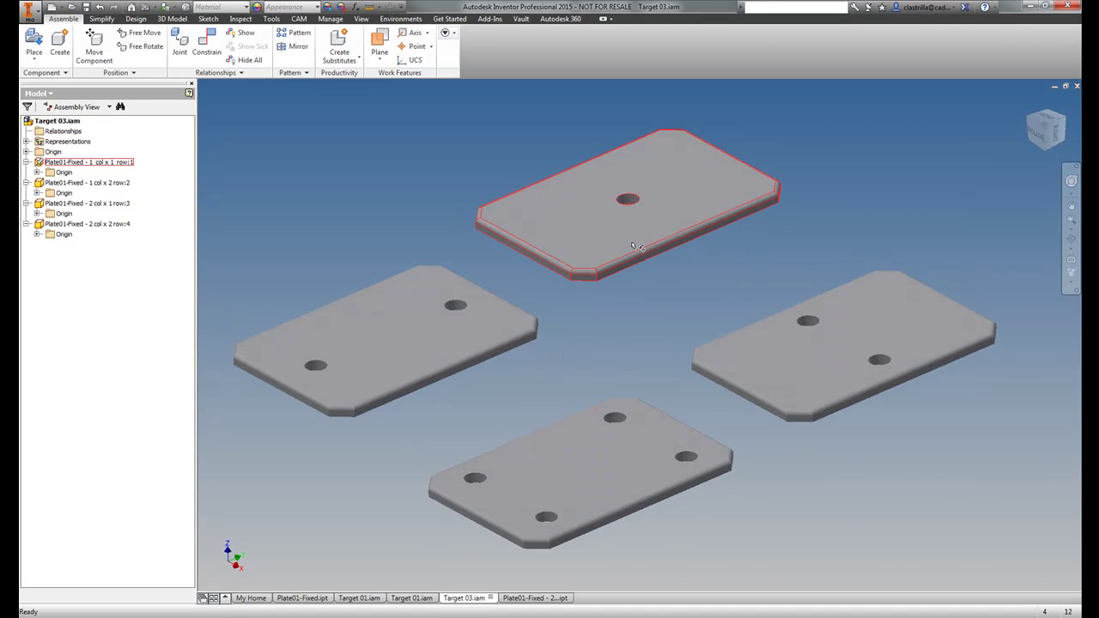